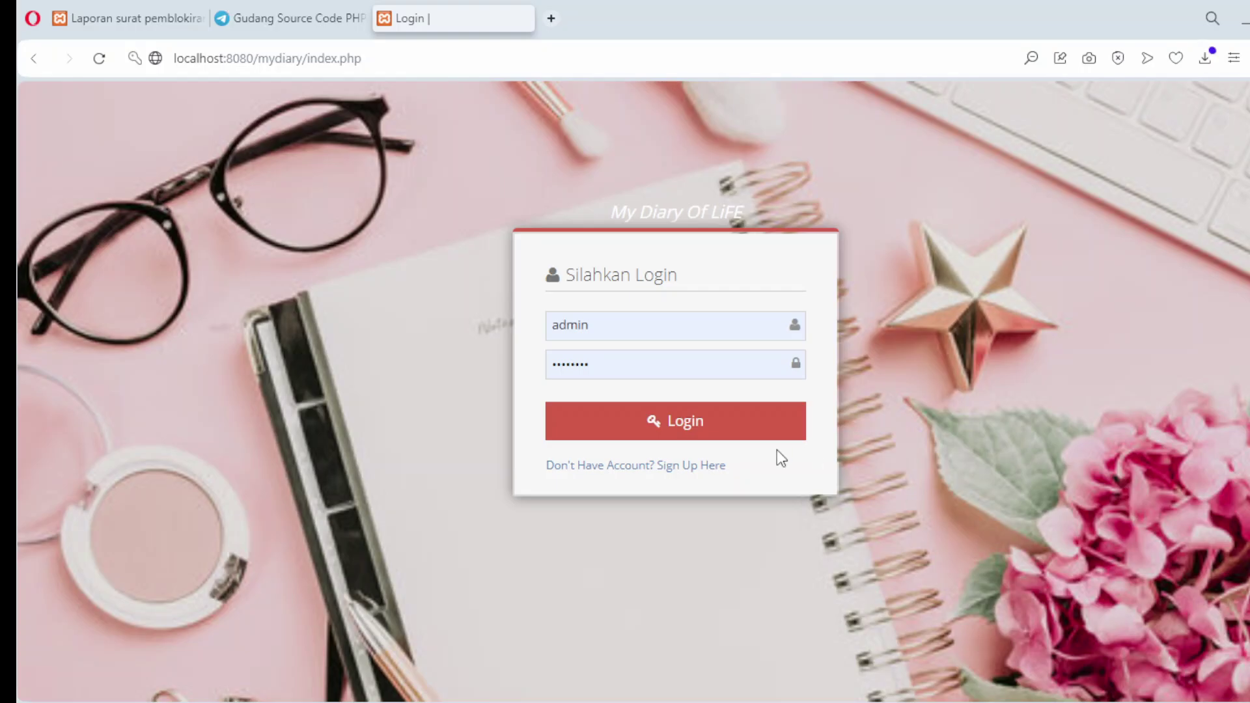
Step: Log in with the prefilled admin credentials and look over the diary list and the user list
left_click(702, 433)
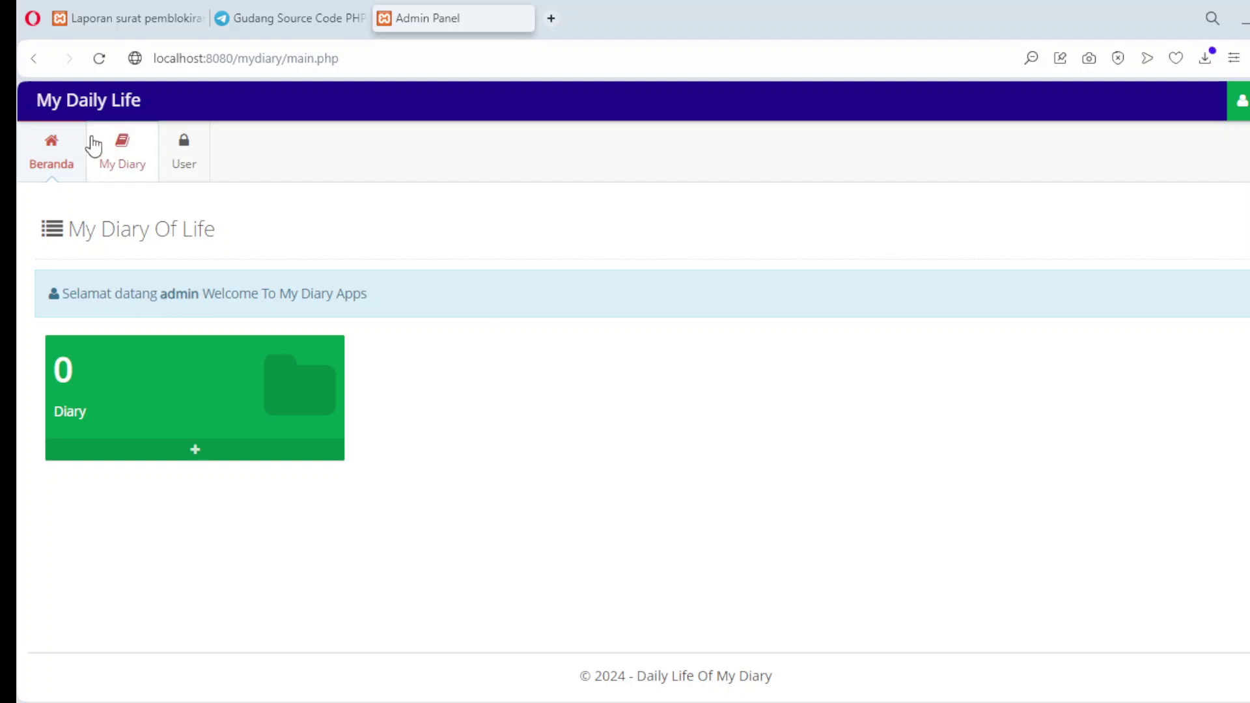
left_click(125, 157)
left_click(183, 167)
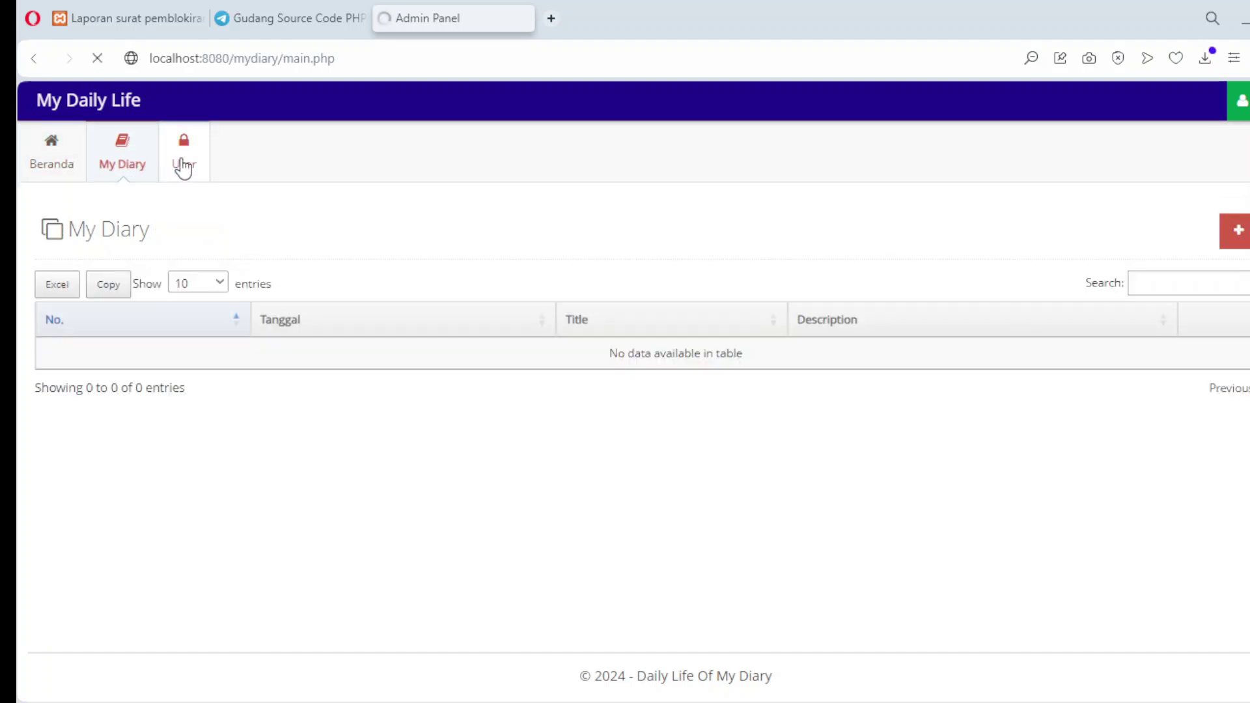
left_click(1241, 101)
left_click(1064, 171)
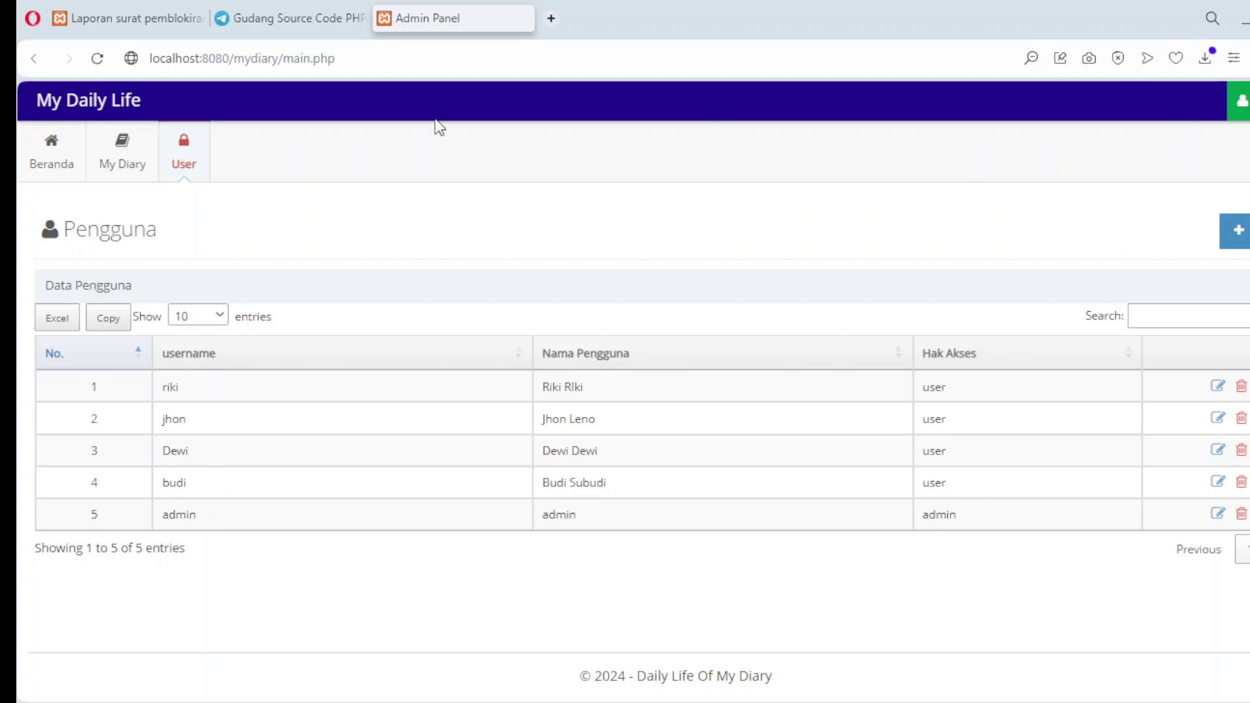
Step: Save a new diary entry dated 06-12-2024, titled "Perjalanan", with the copied description about going to the beach with friends
left_click(119, 156)
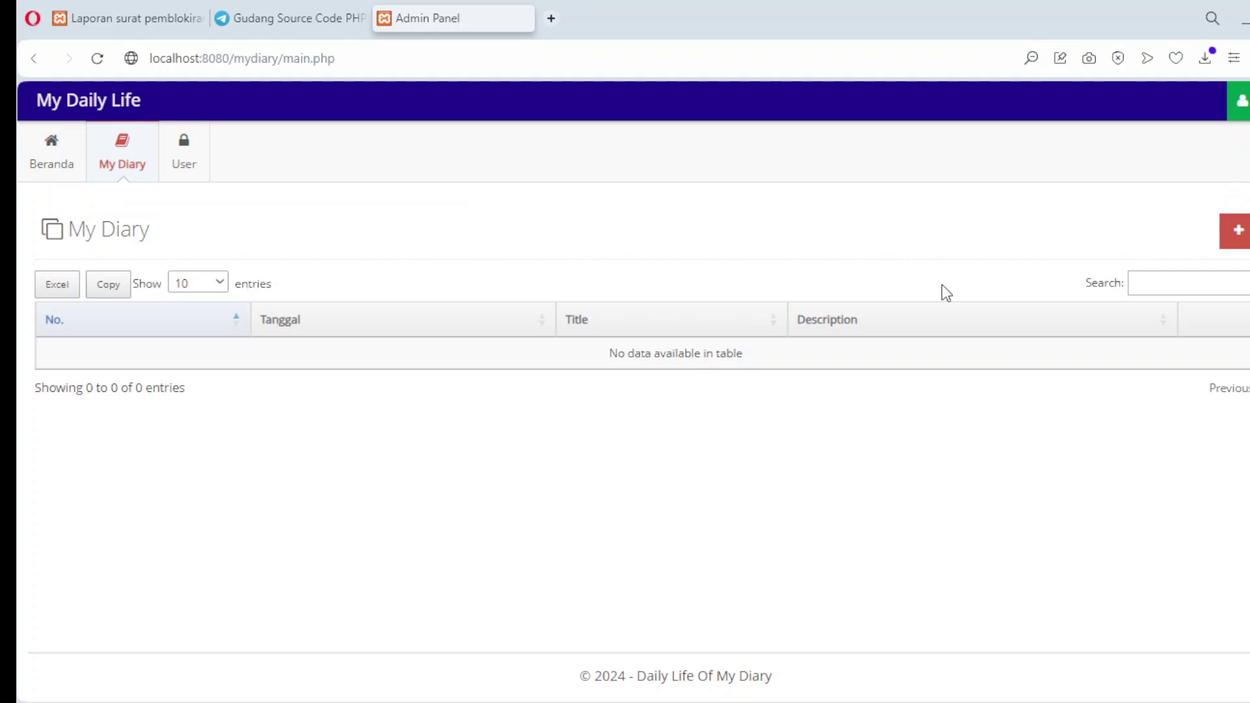
left_click(1238, 229)
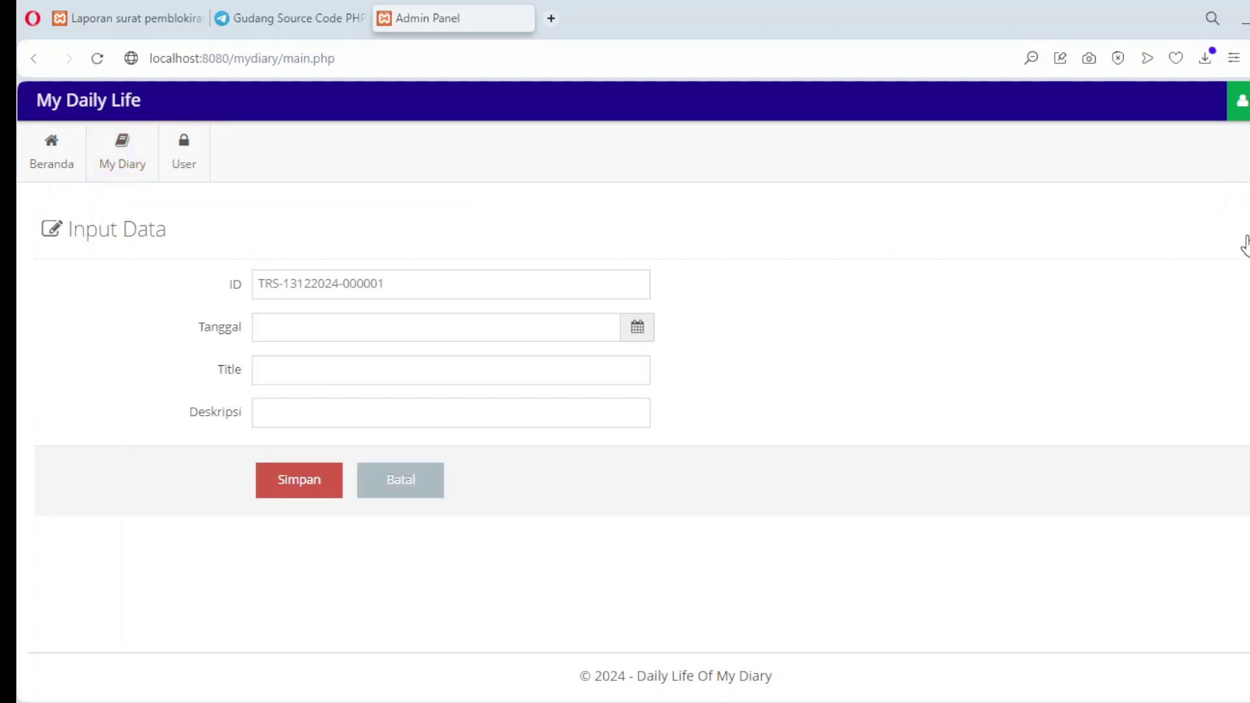
left_click(404, 333)
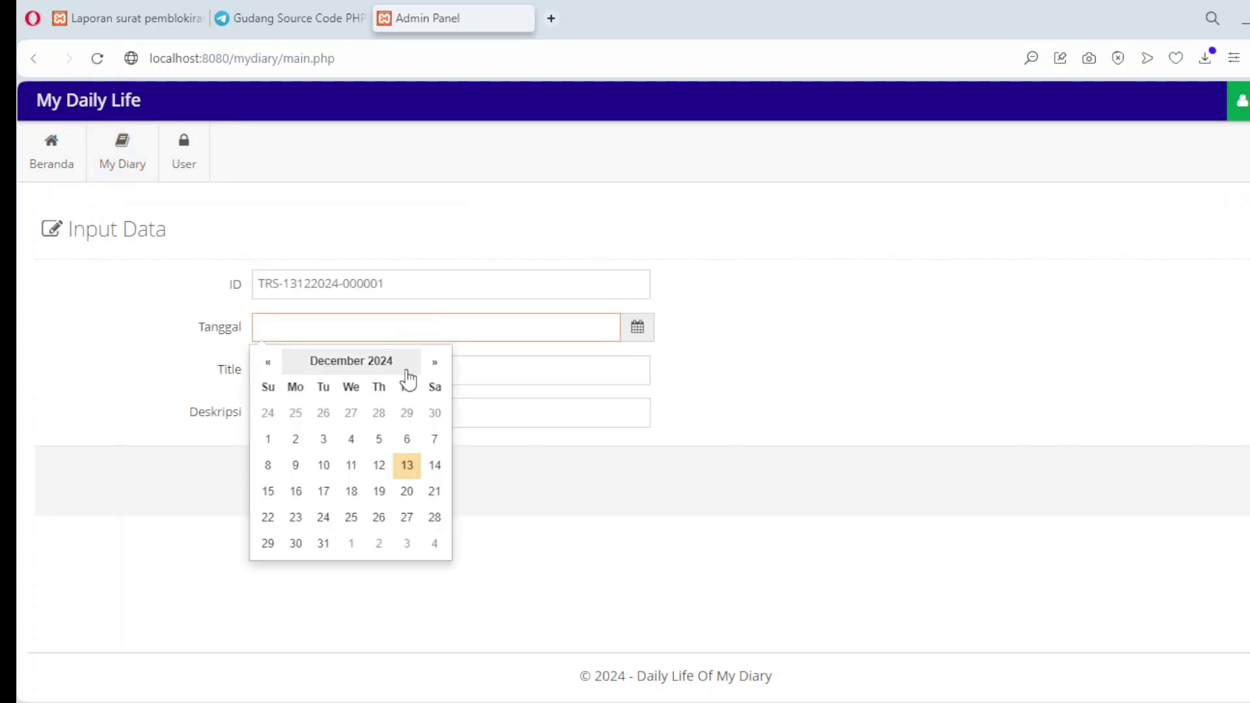
left_click(406, 439)
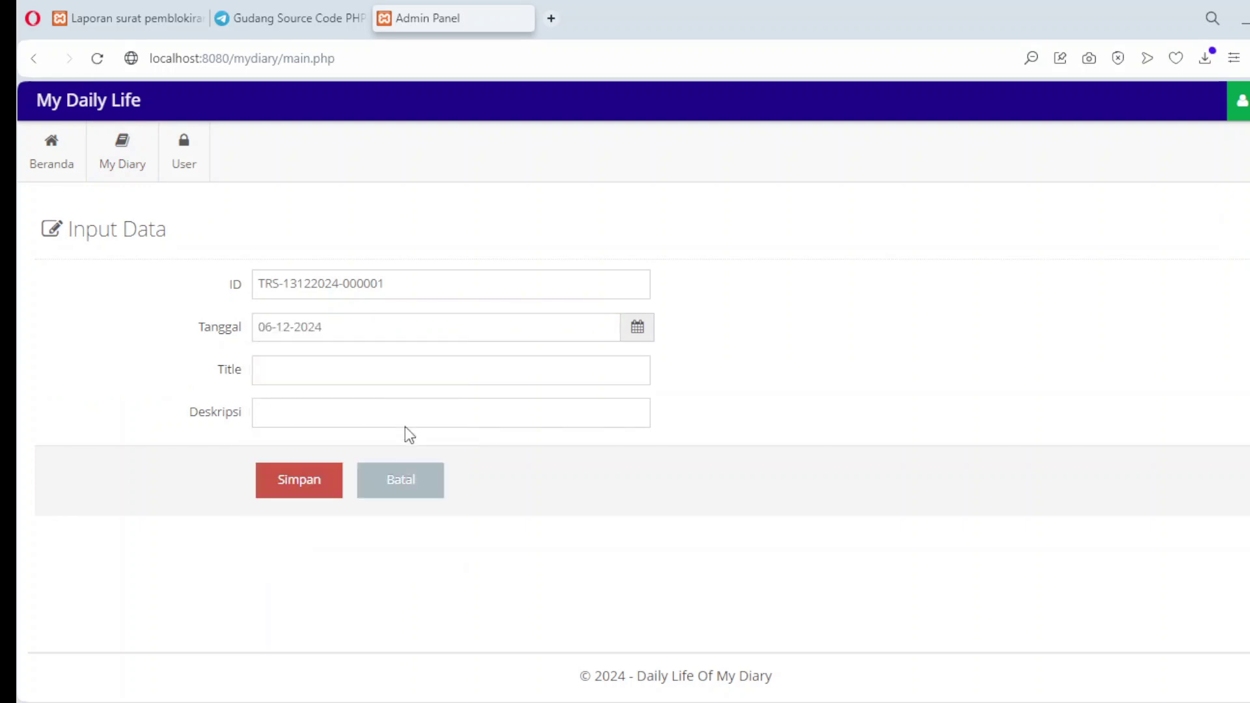
left_click(387, 374)
left_click(388, 371)
left_click(390, 363)
type("Perjalanan")
key("Tab")
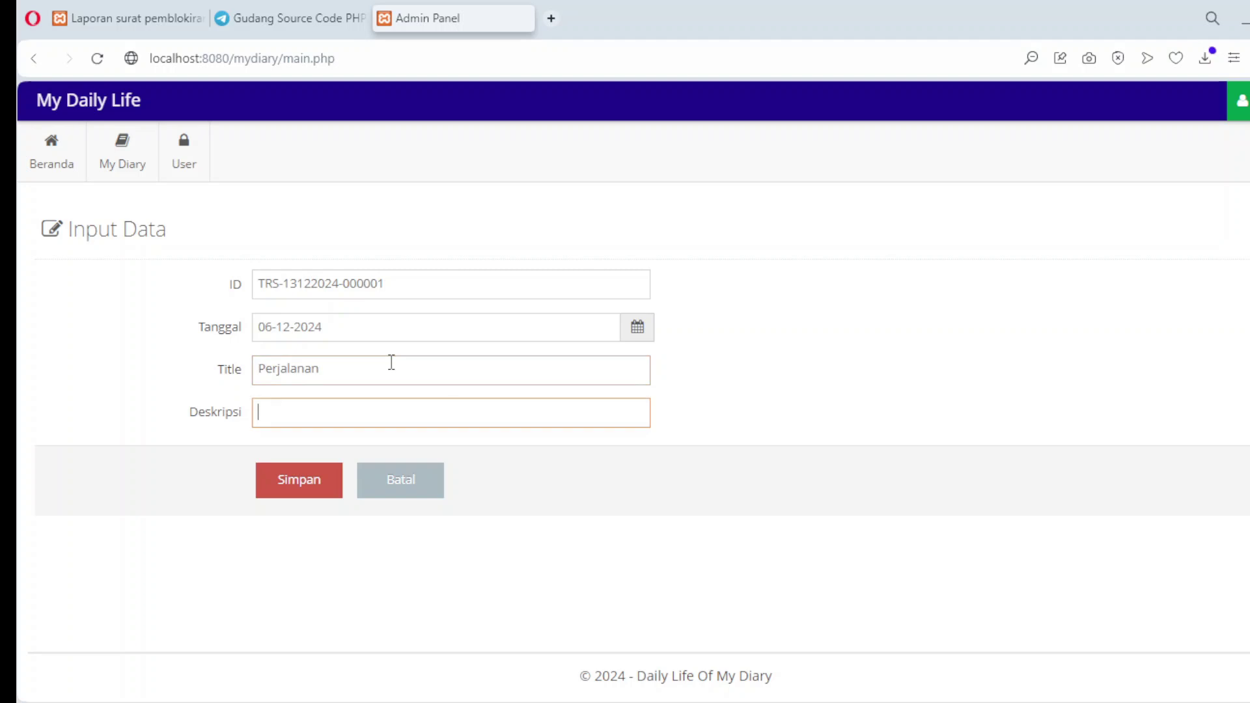
key("ctrl+v")
left_click(290, 487)
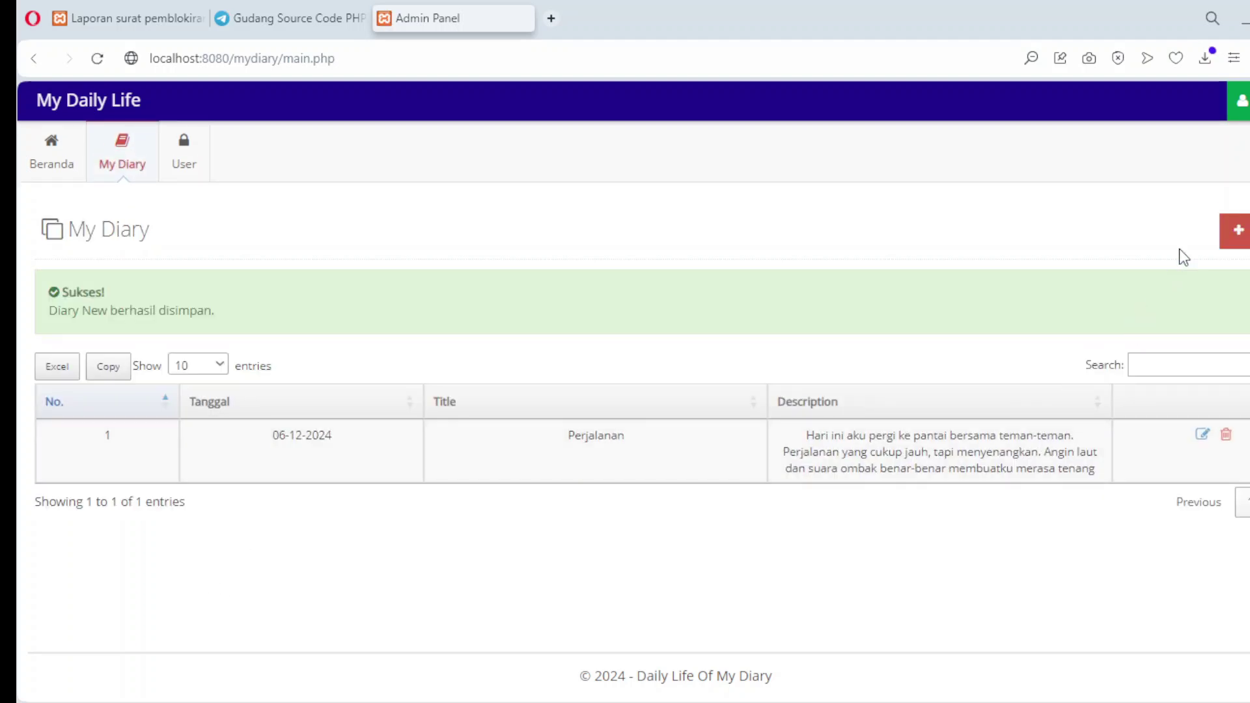
Step: Save a new diary entry dated 13-12-2024, titled "Pencapaian", with the copied description about finally finishing a long-delayed task
left_click(1237, 230)
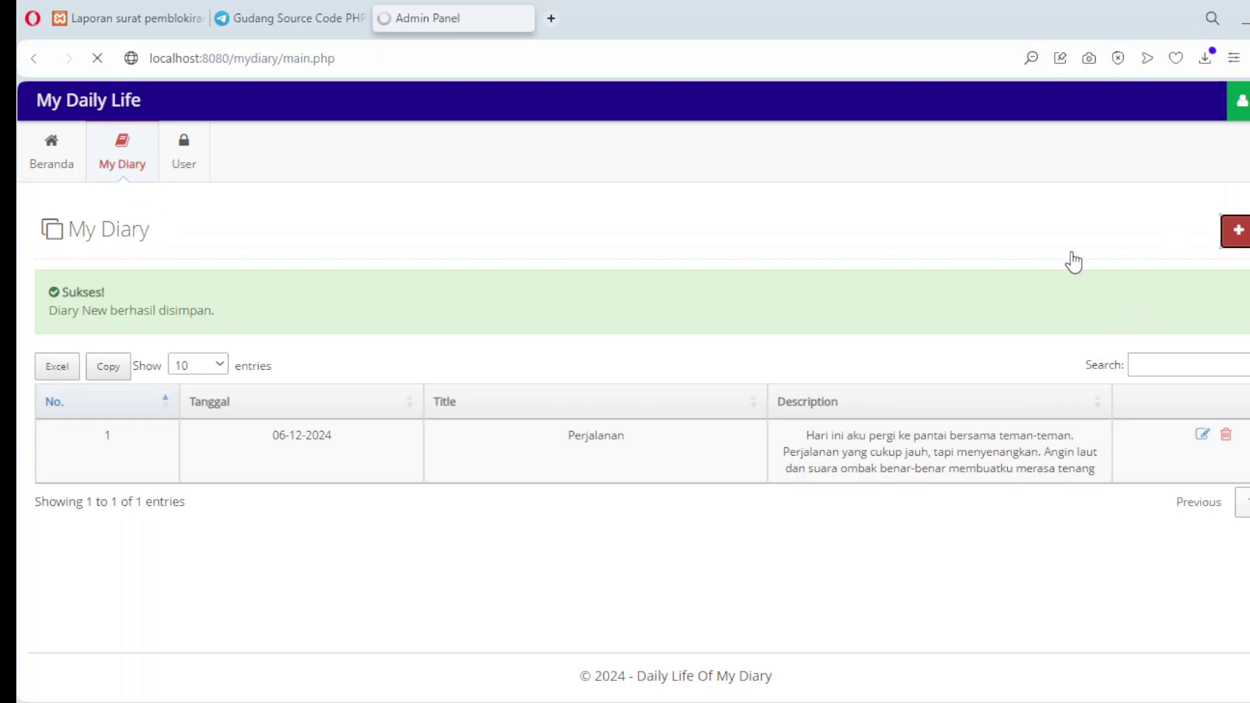
left_click(273, 320)
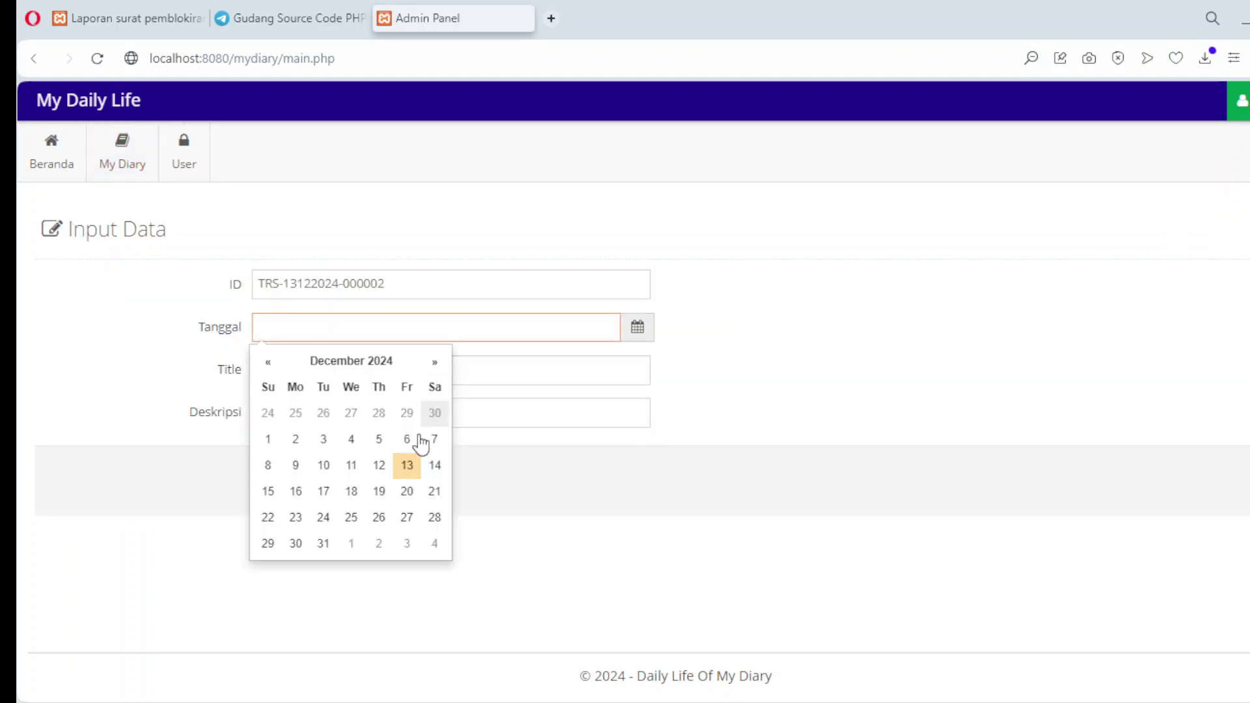
left_click(405, 463)
left_click(371, 381)
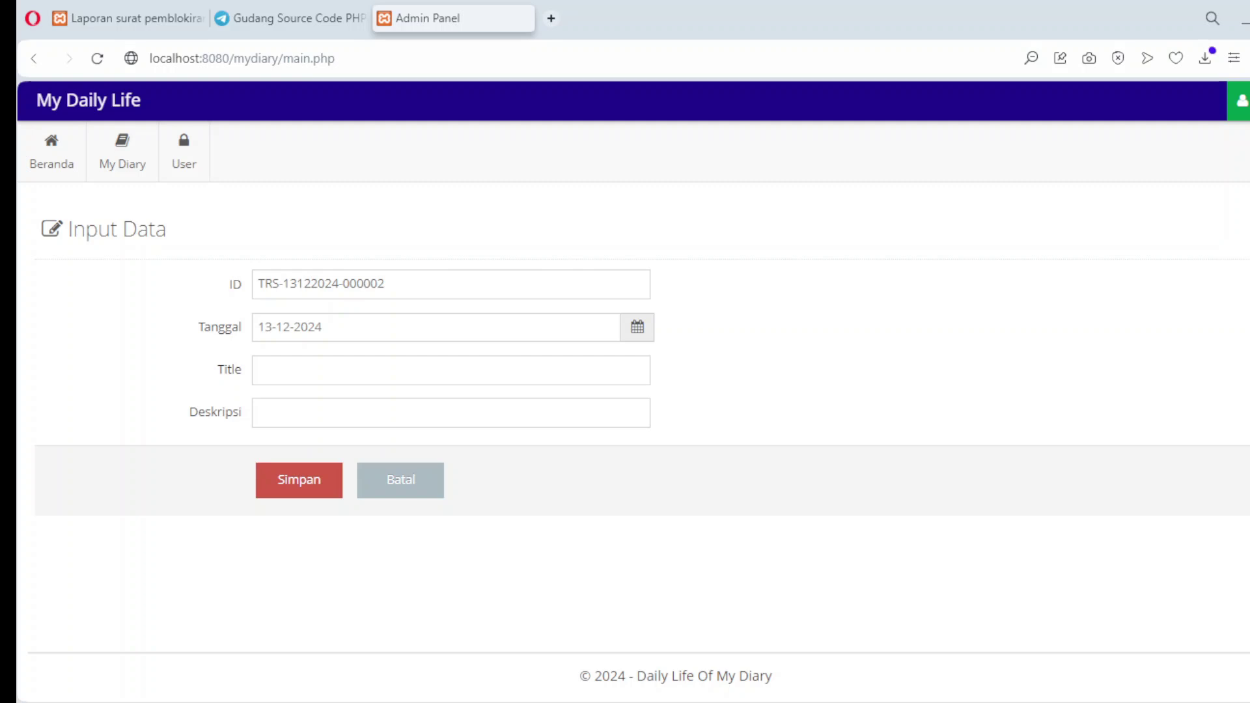
left_click(499, 359)
type("Pe")
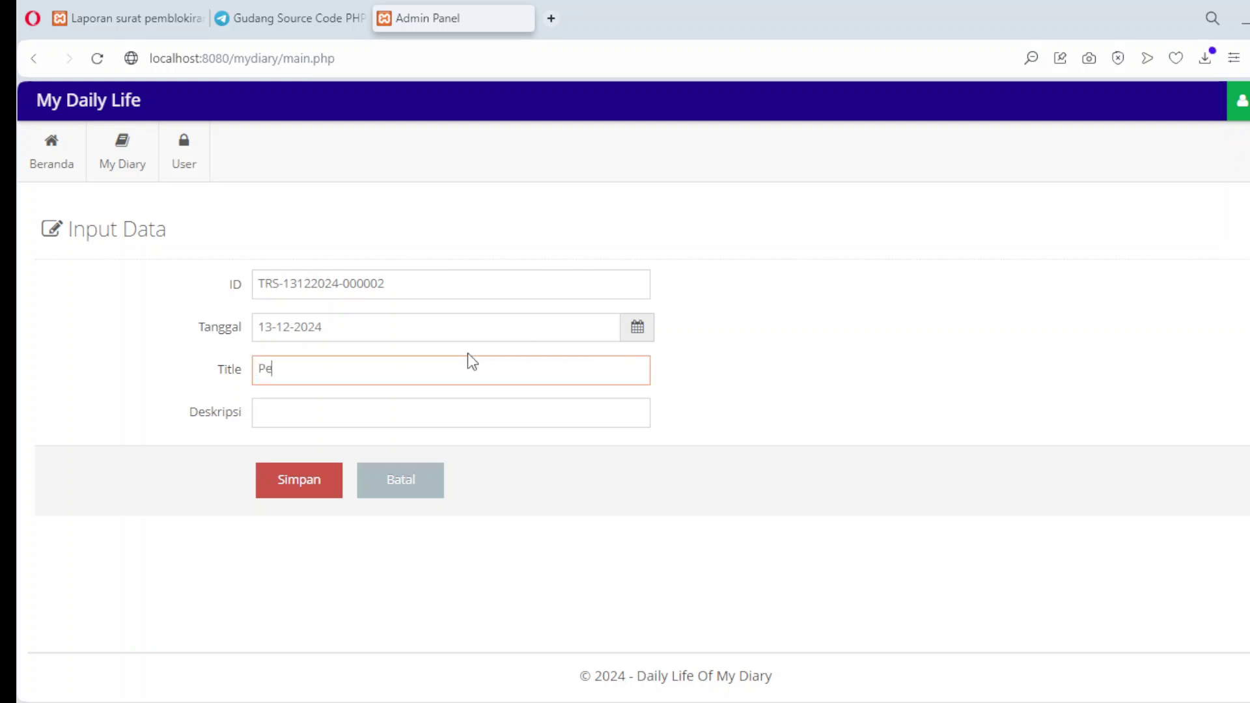
type("ncapaian")
key("Tab")
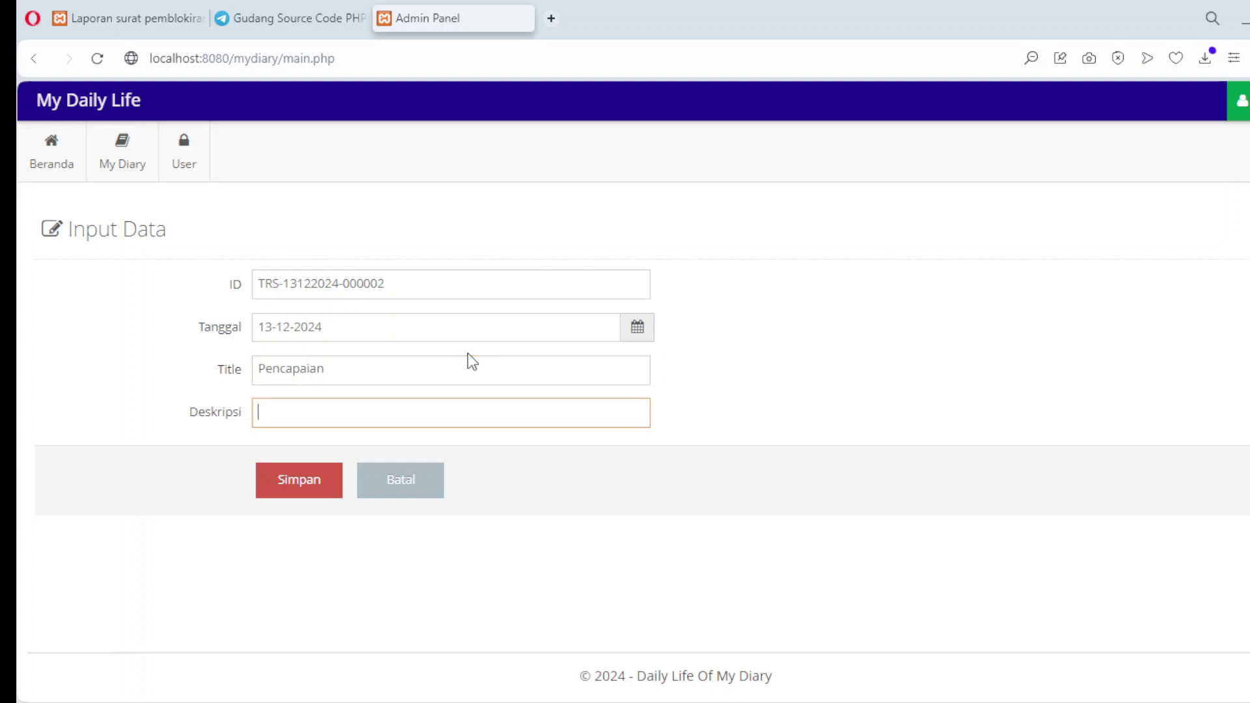
key("ctrl+v")
left_click(298, 480)
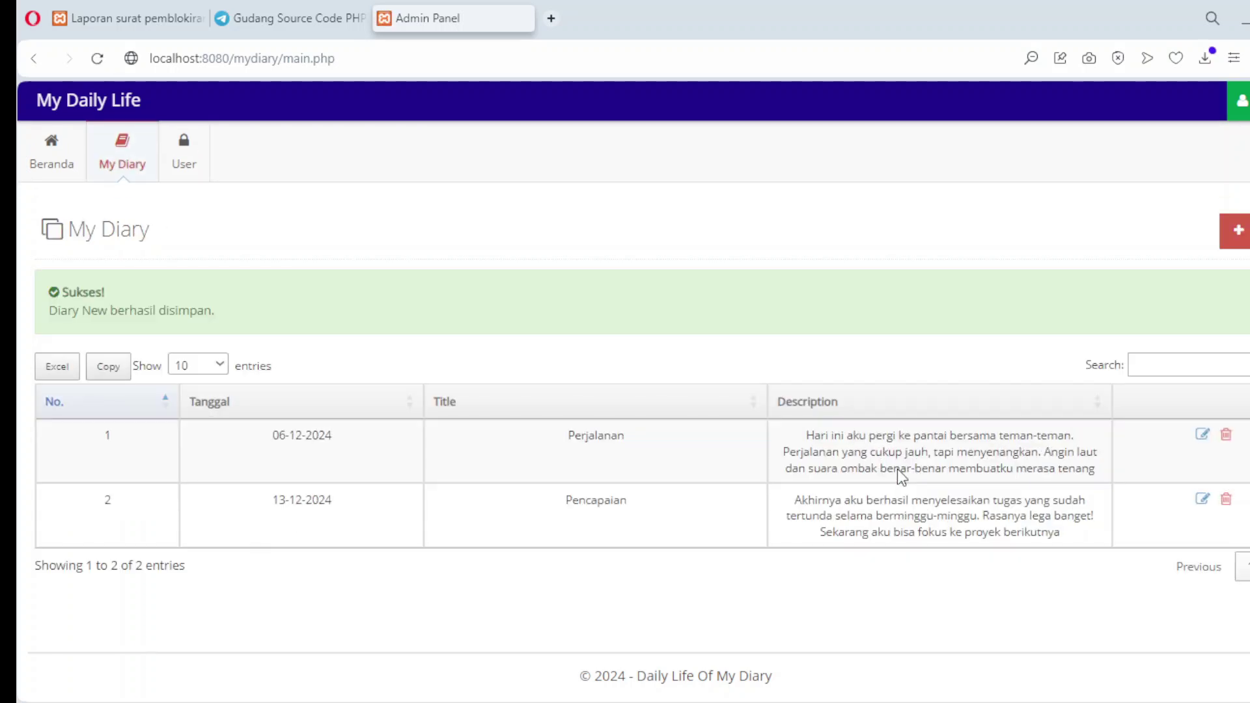
Step: Save a new diary entry dated 13-12-2024, titled "Reflexi", with the copied description about spending too much time on social media
left_click(1235, 231)
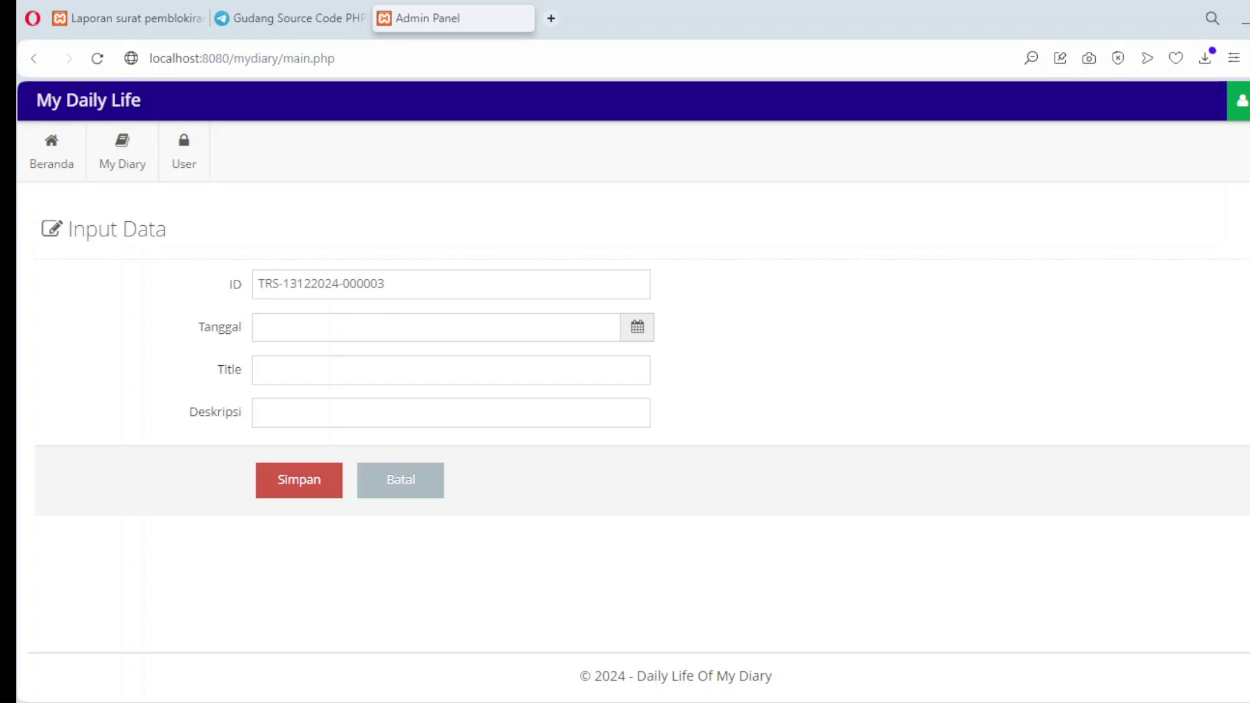
left_click(462, 327)
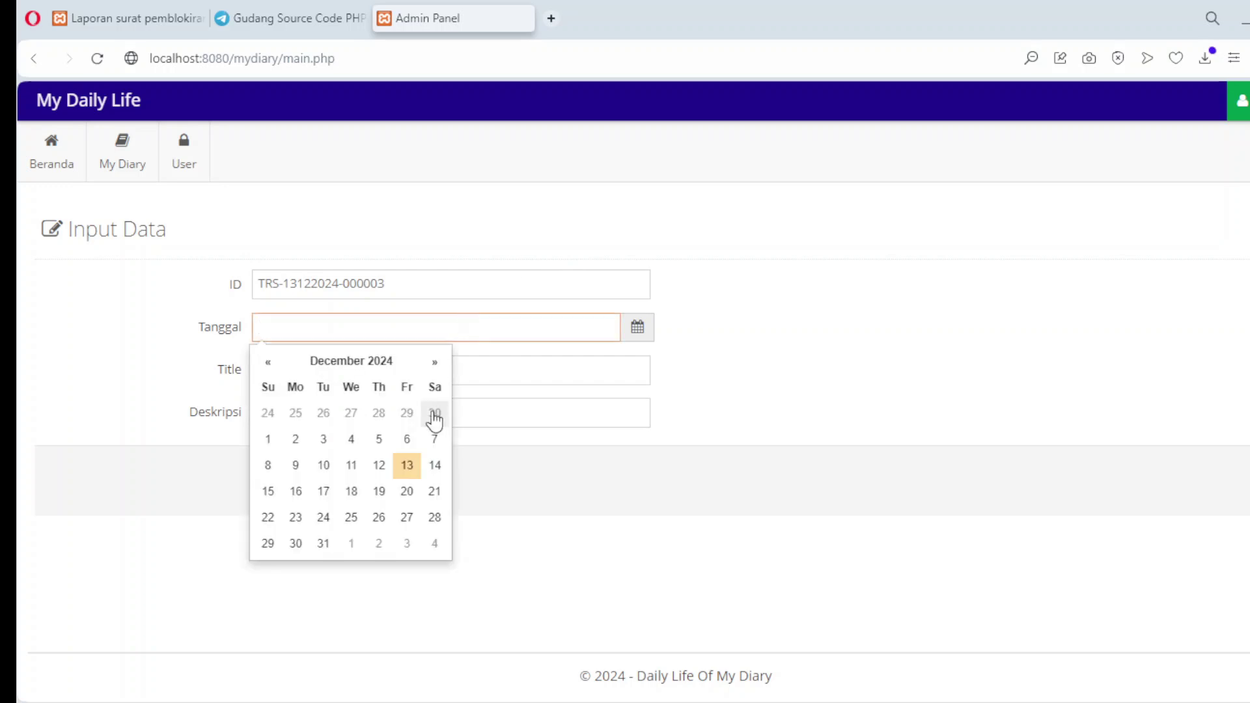
left_click(408, 466)
left_click(367, 369)
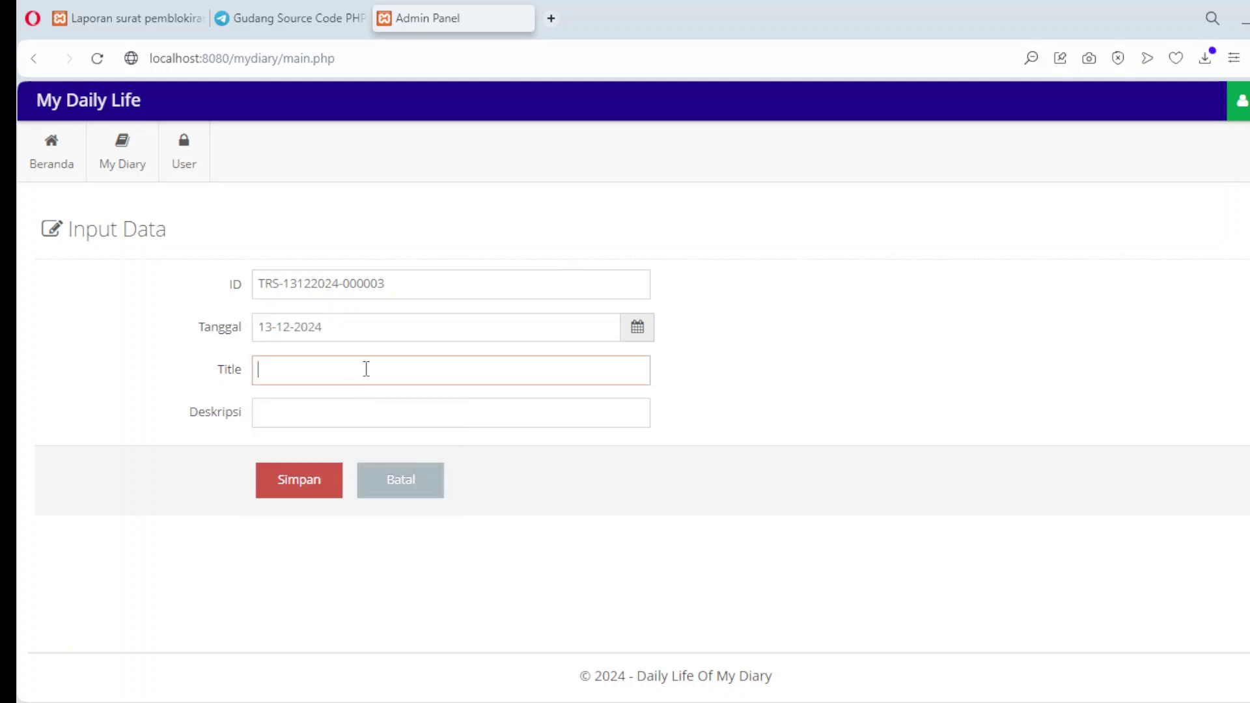
type("Reflexi")
key("Tab")
key("ctrl+v")
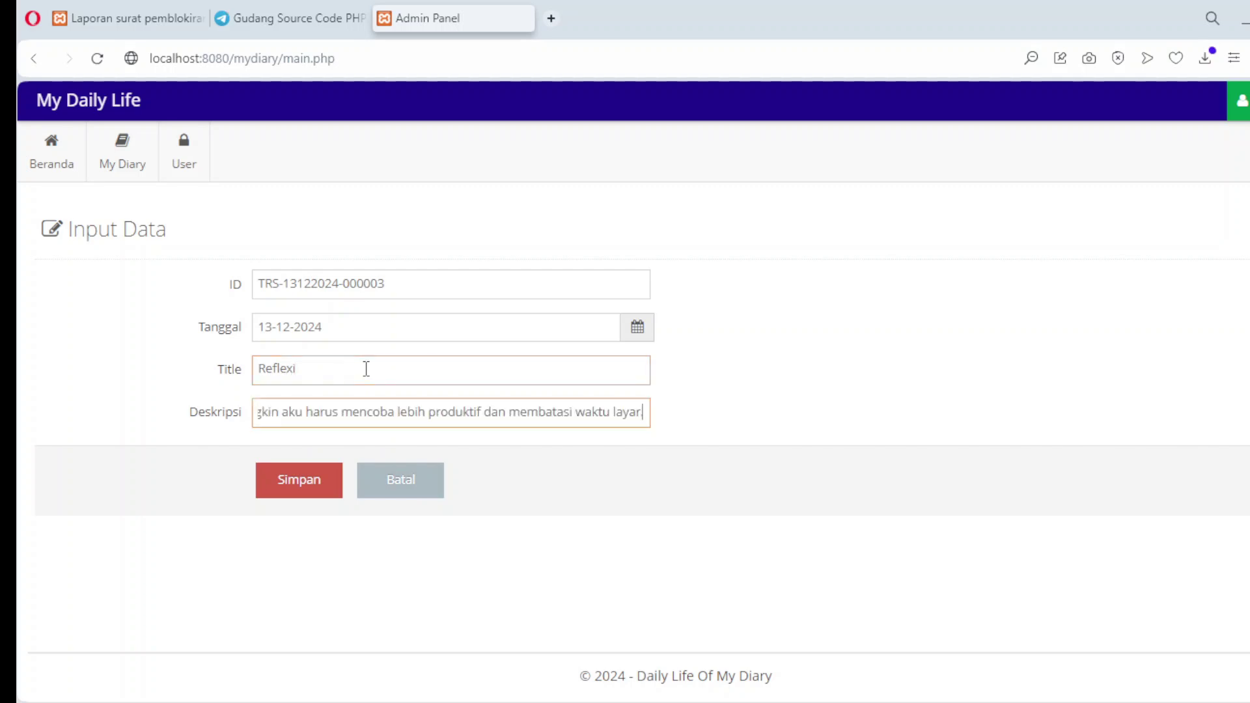
left_click(319, 505)
left_click(319, 492)
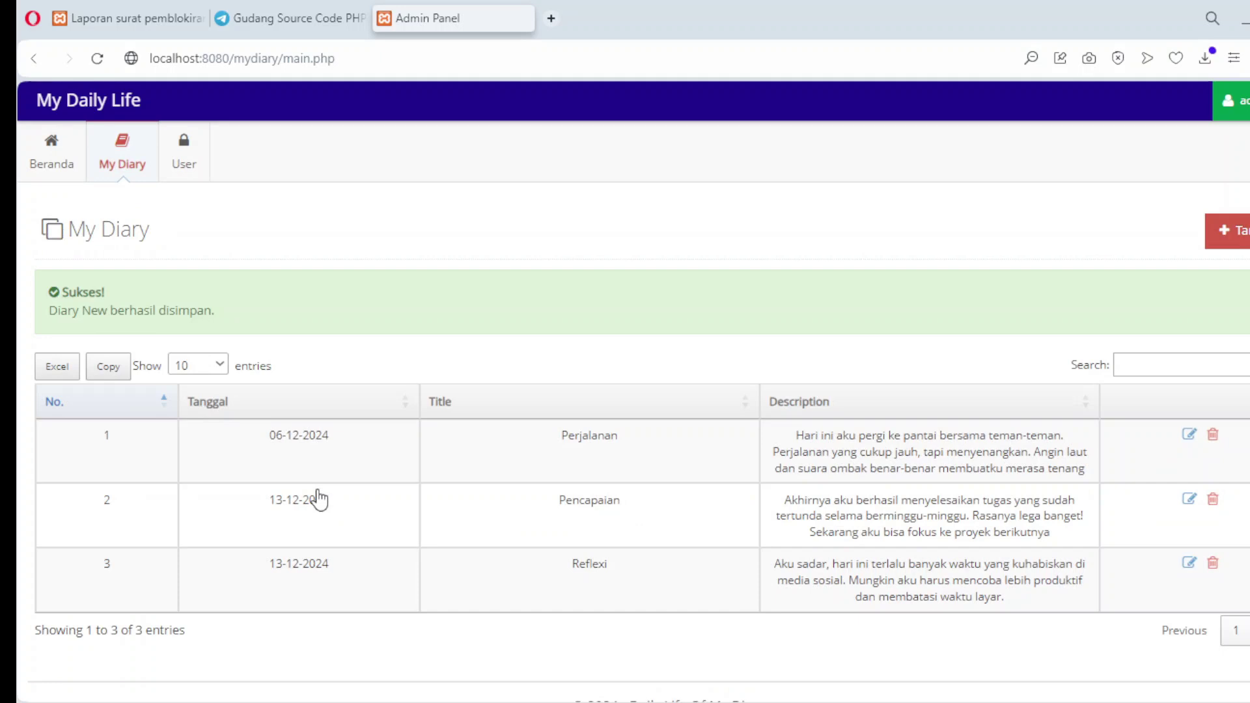
Step: Save a new diary entry dated 20-12-2024, titled "Syukur", with the copied description about finishing work early and reading a favourite book
left_click(1222, 233)
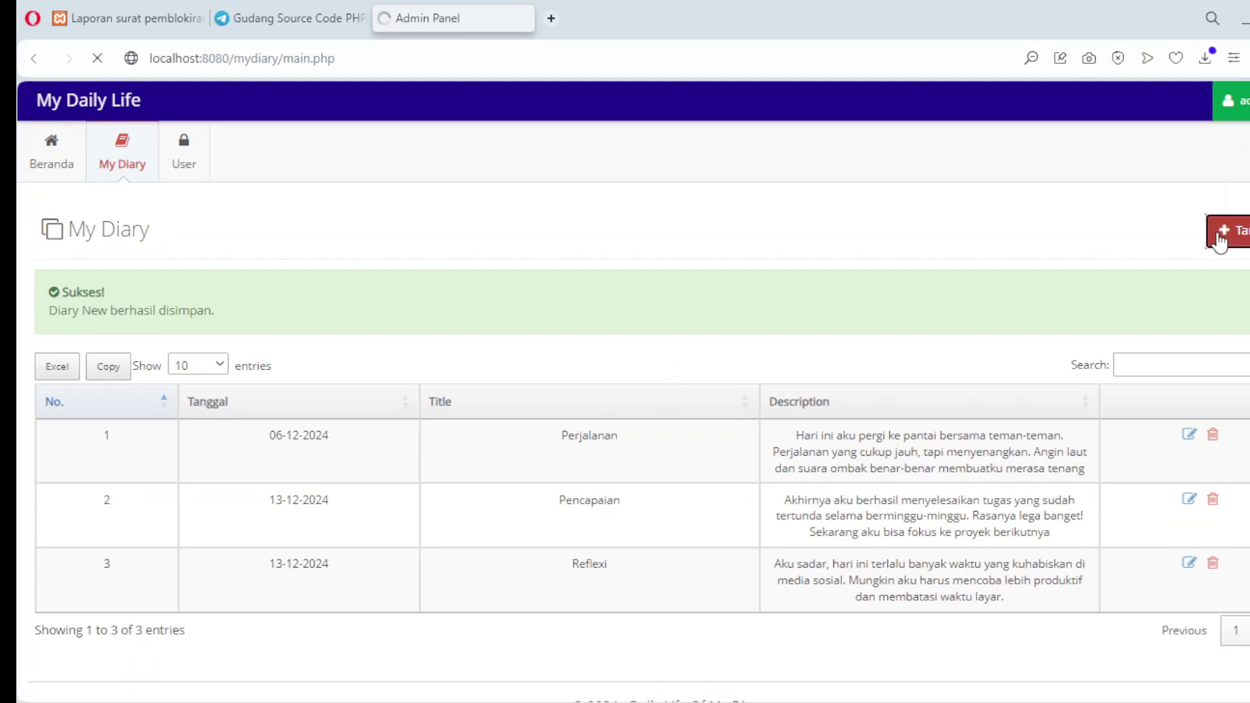
left_click(393, 326)
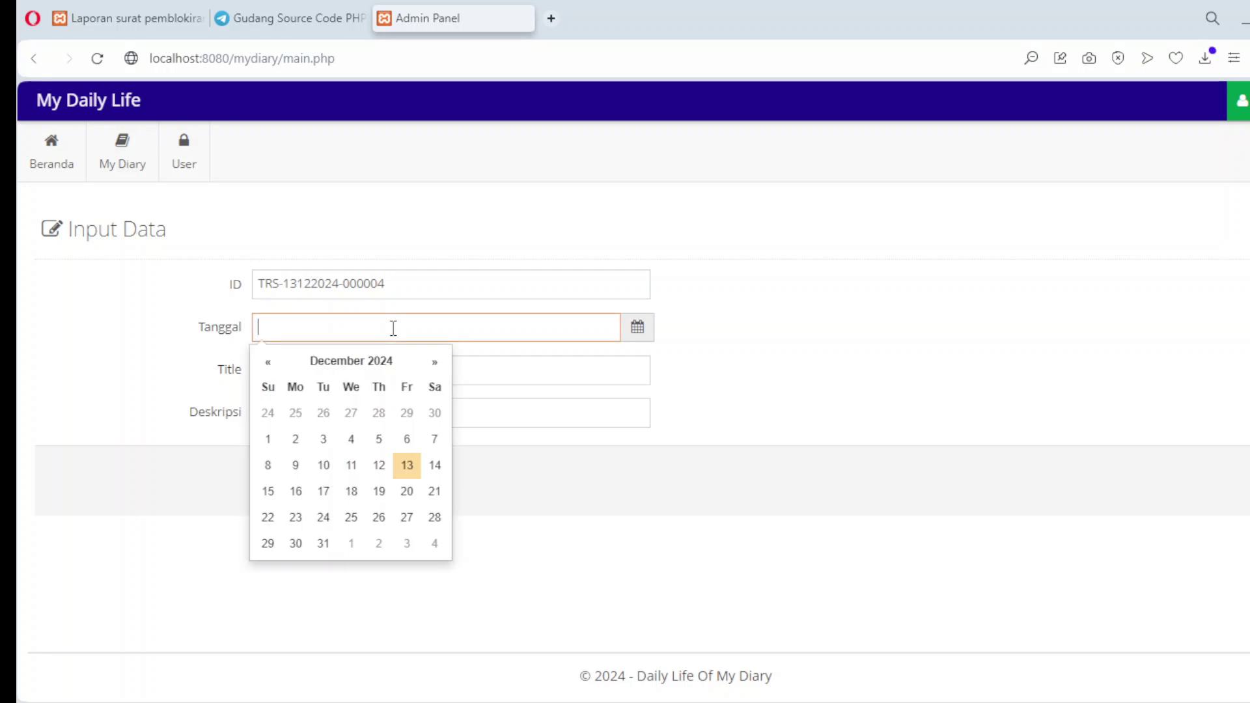
left_click(412, 490)
left_click(382, 371)
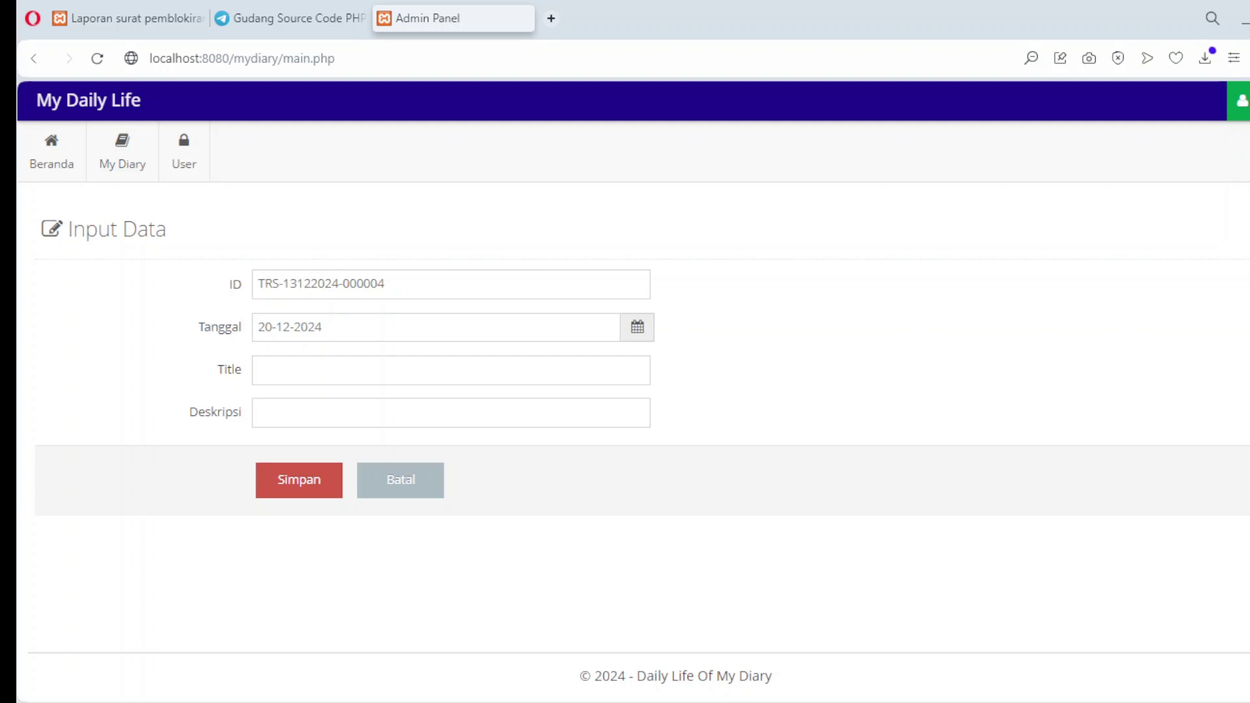
left_click(457, 364)
type("S")
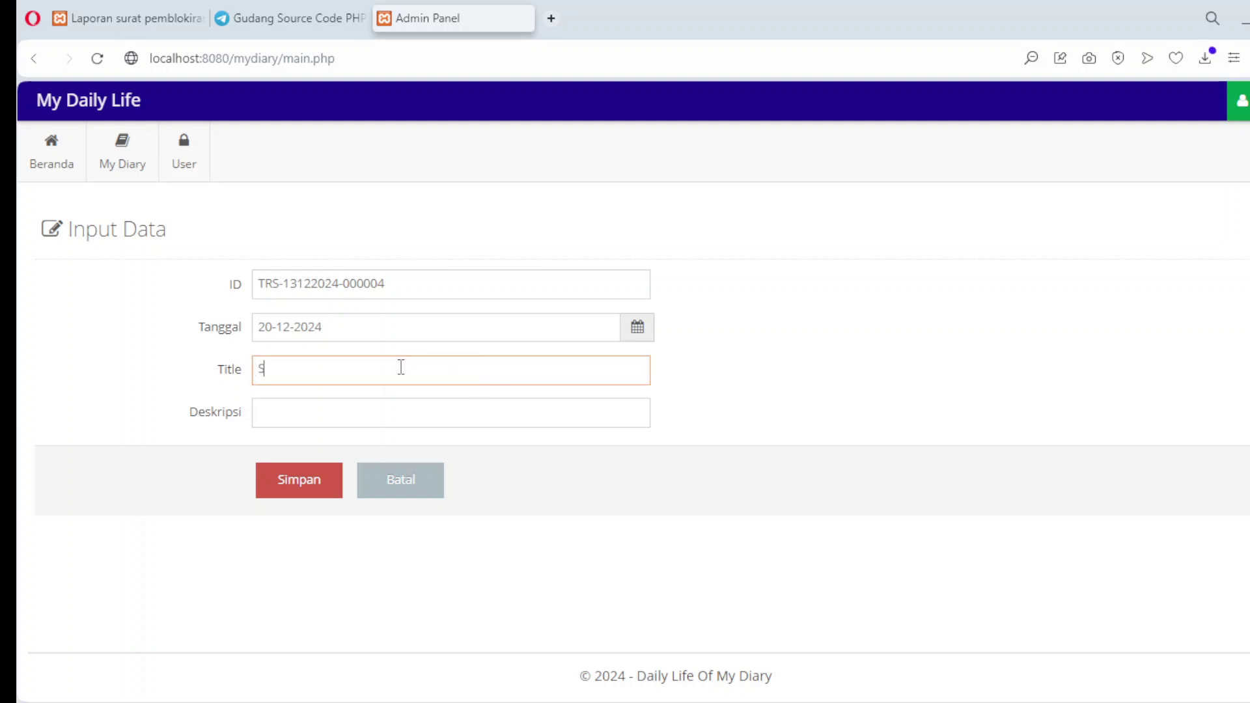
type("yukur")
key("Tab")
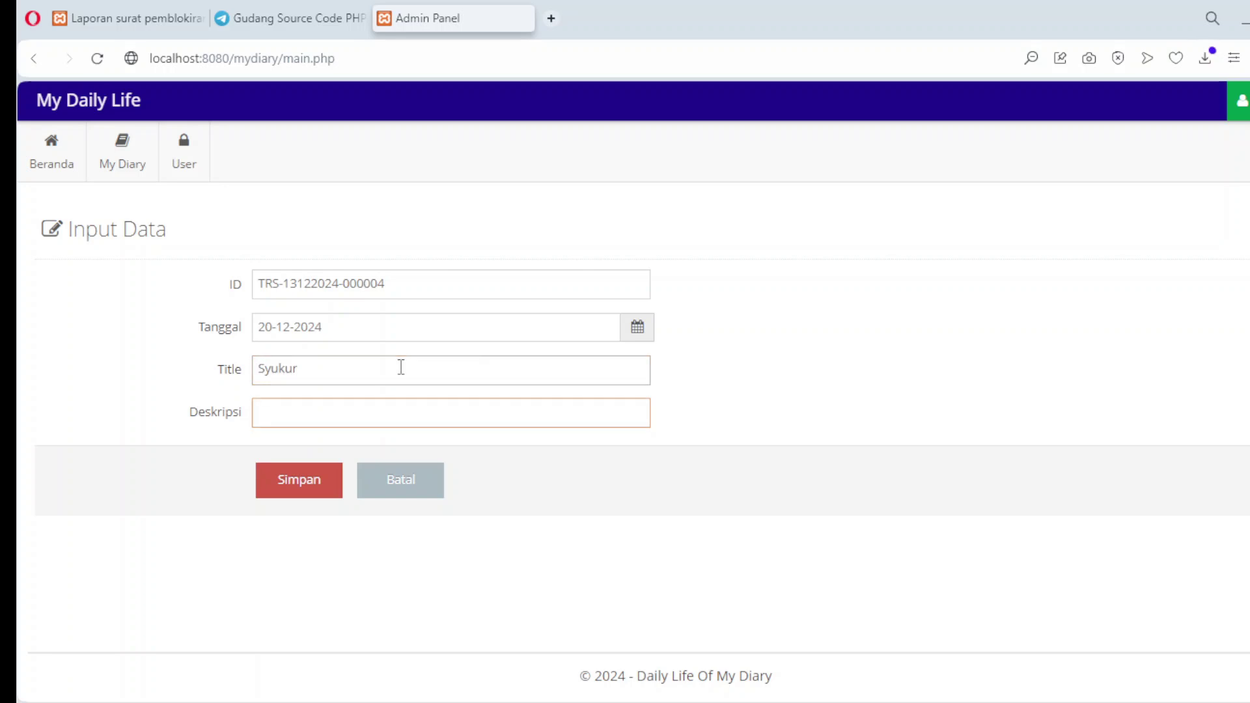
key("ctrl+v")
left_click(306, 494)
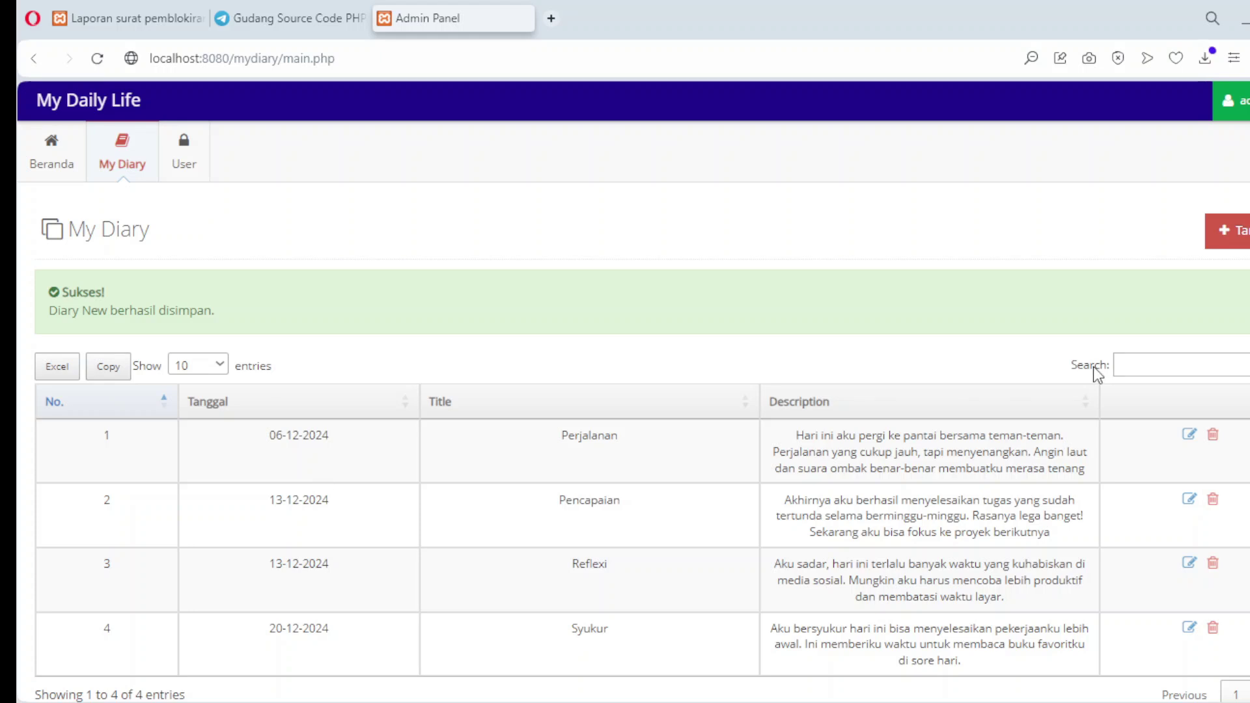
Step: Save a new diary entry dated 20-12-2024, titled "Kreativitas", with the copied description about an idea for an art project
scroll(1096, 375, "down", 2)
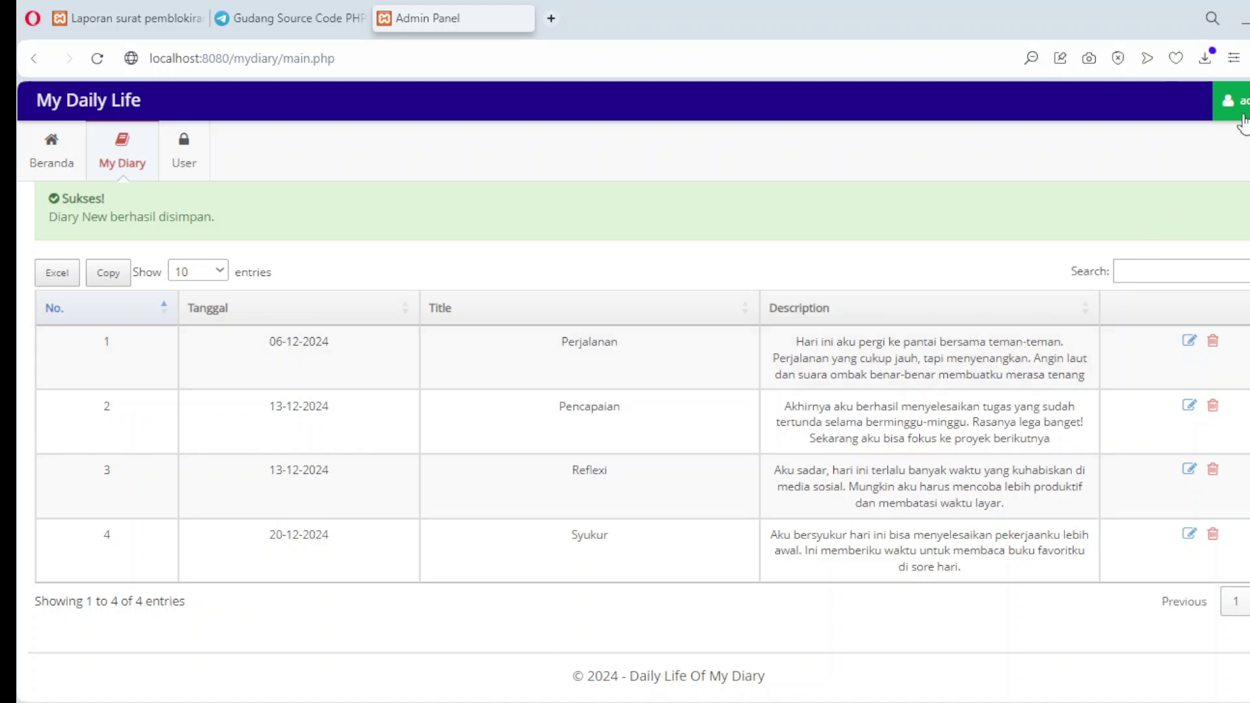
scroll(624, 391, "up", 1)
left_click(1232, 229)
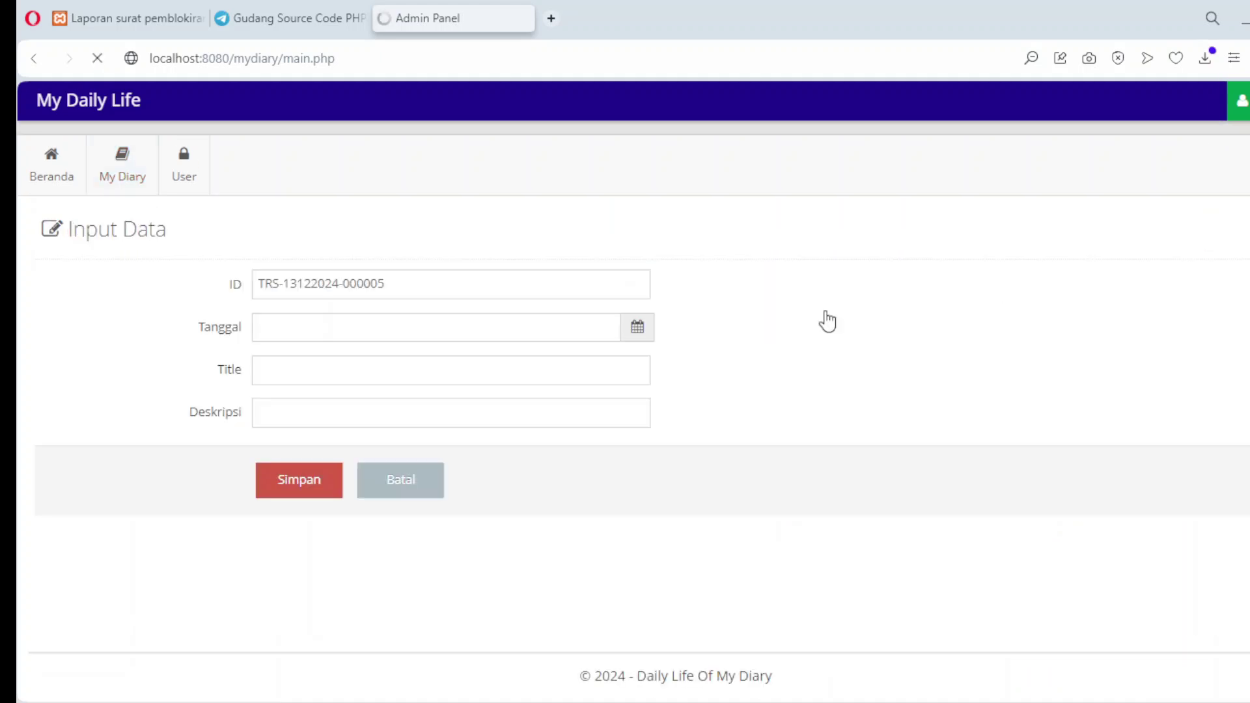
left_click(393, 327)
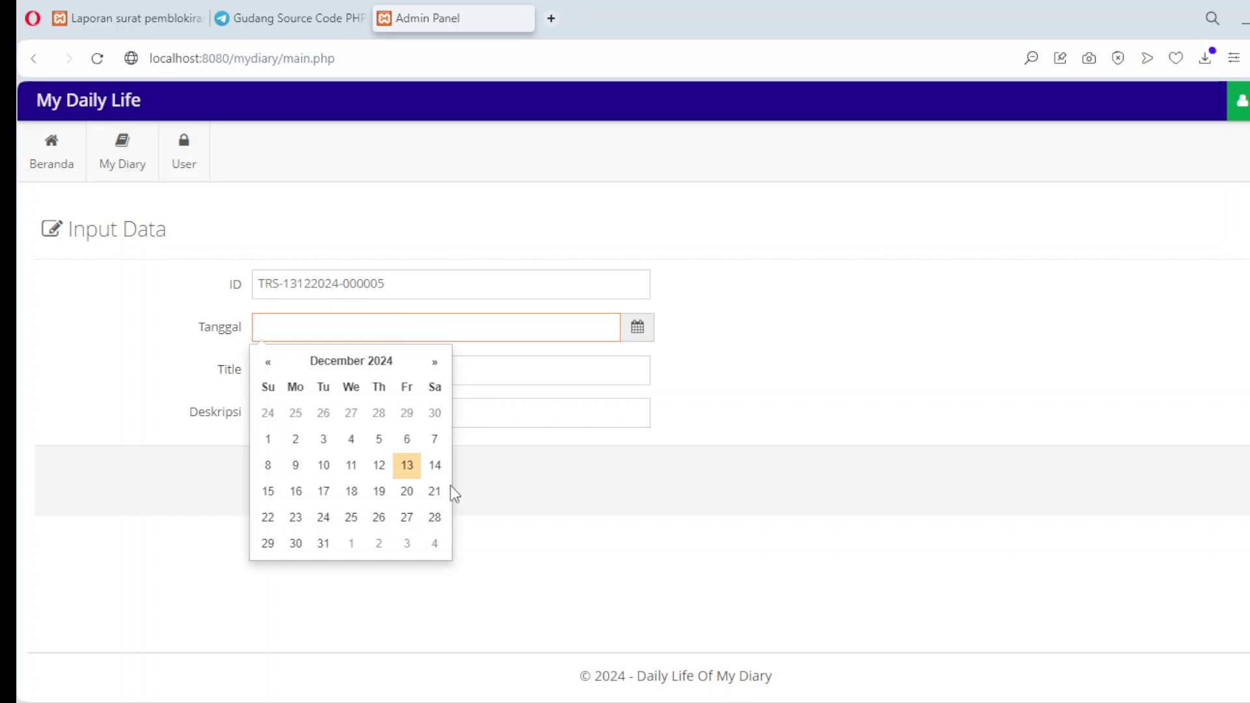
left_click(408, 488)
left_click(393, 368)
type("Kreativitas")
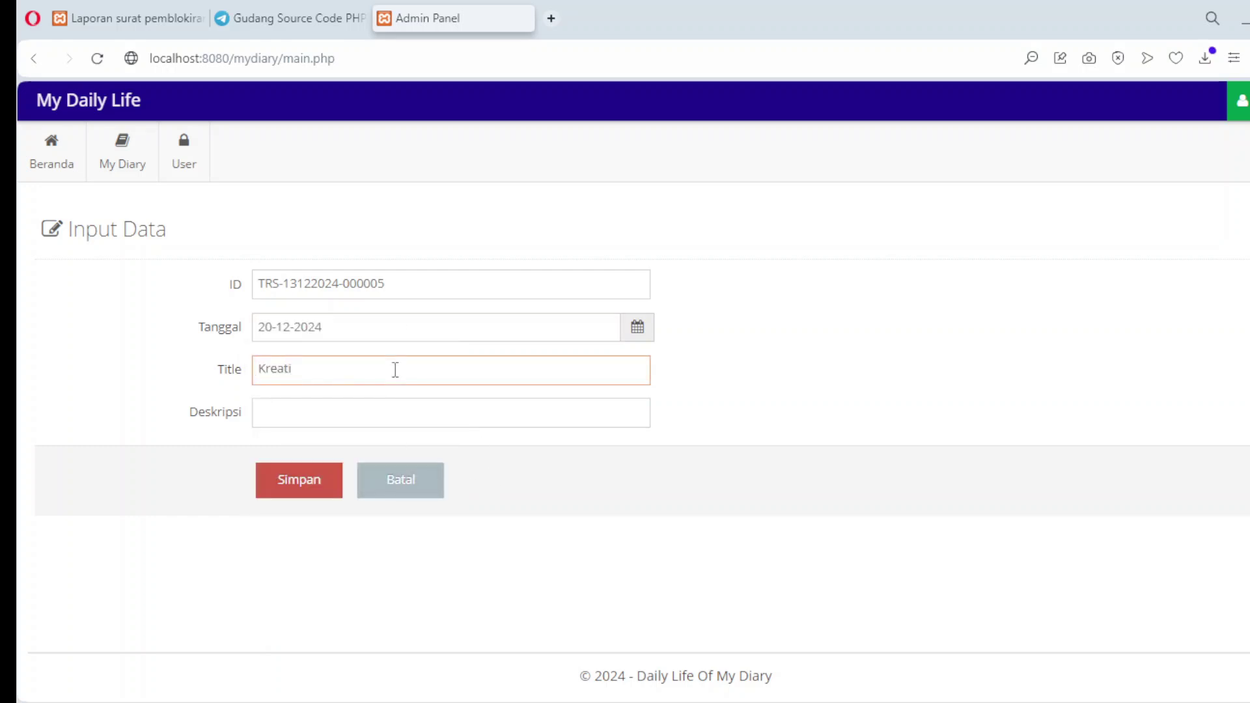
key("Tab")
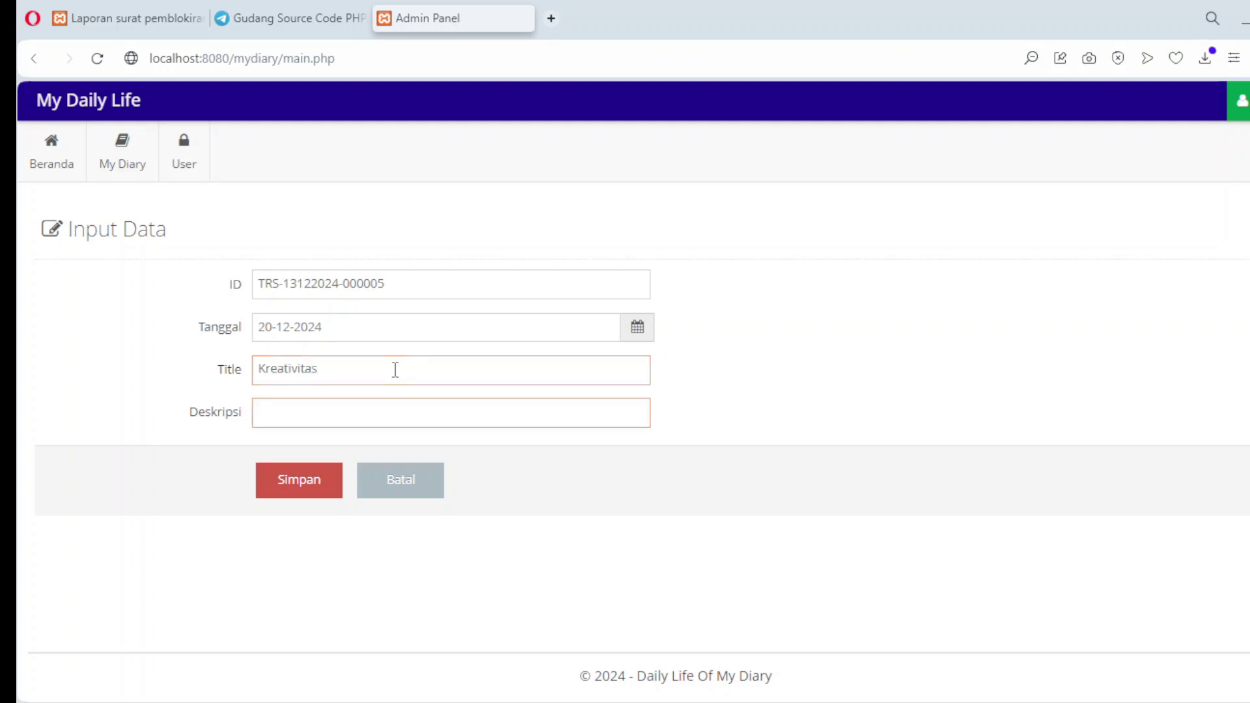
key("ctrl+v")
left_click(298, 481)
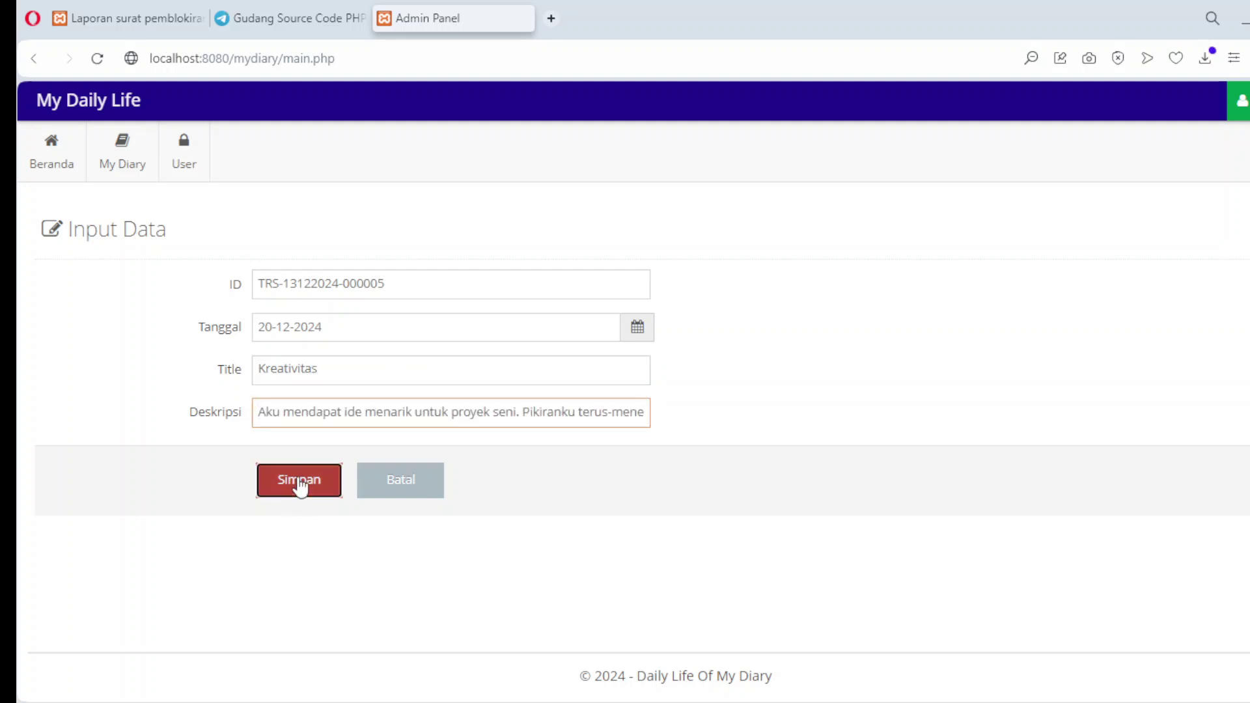
Step: Save a new diary entry dated 27-12-2024, titled "Pertumbuhan", with the copied description about becoming more patient with small problems
scroll(604, 470, "down", 3)
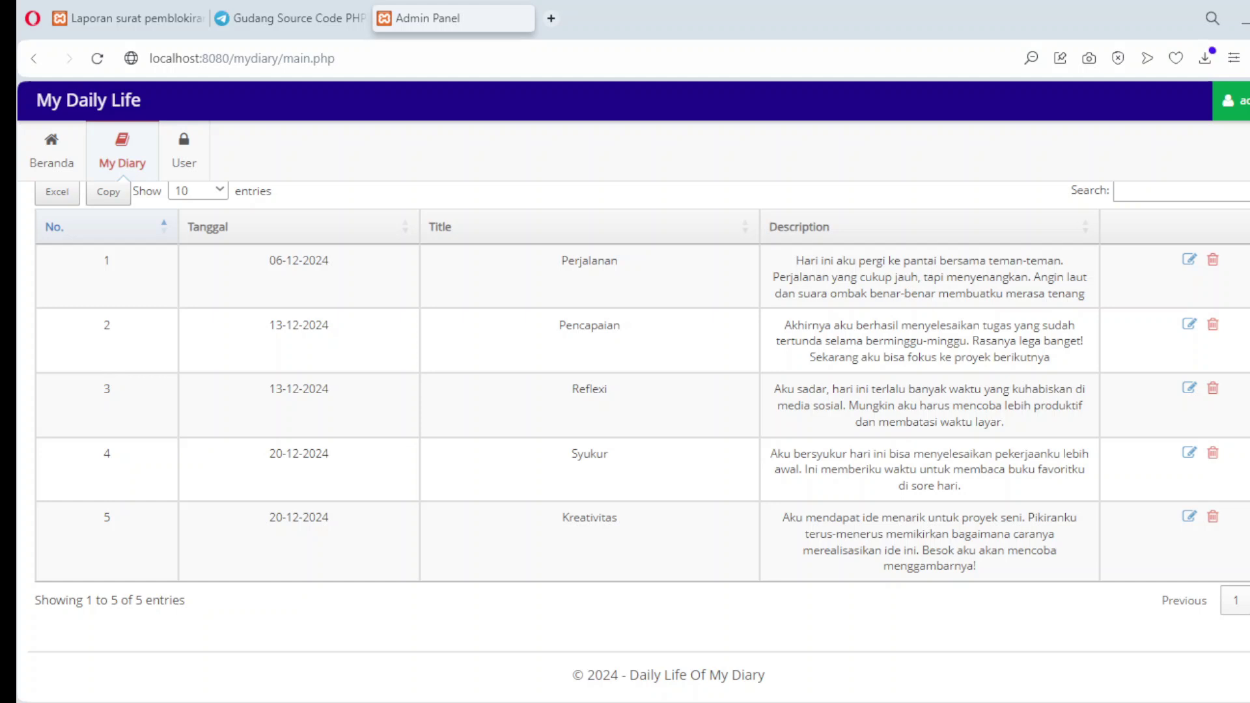
scroll(1067, 513, "up", 3)
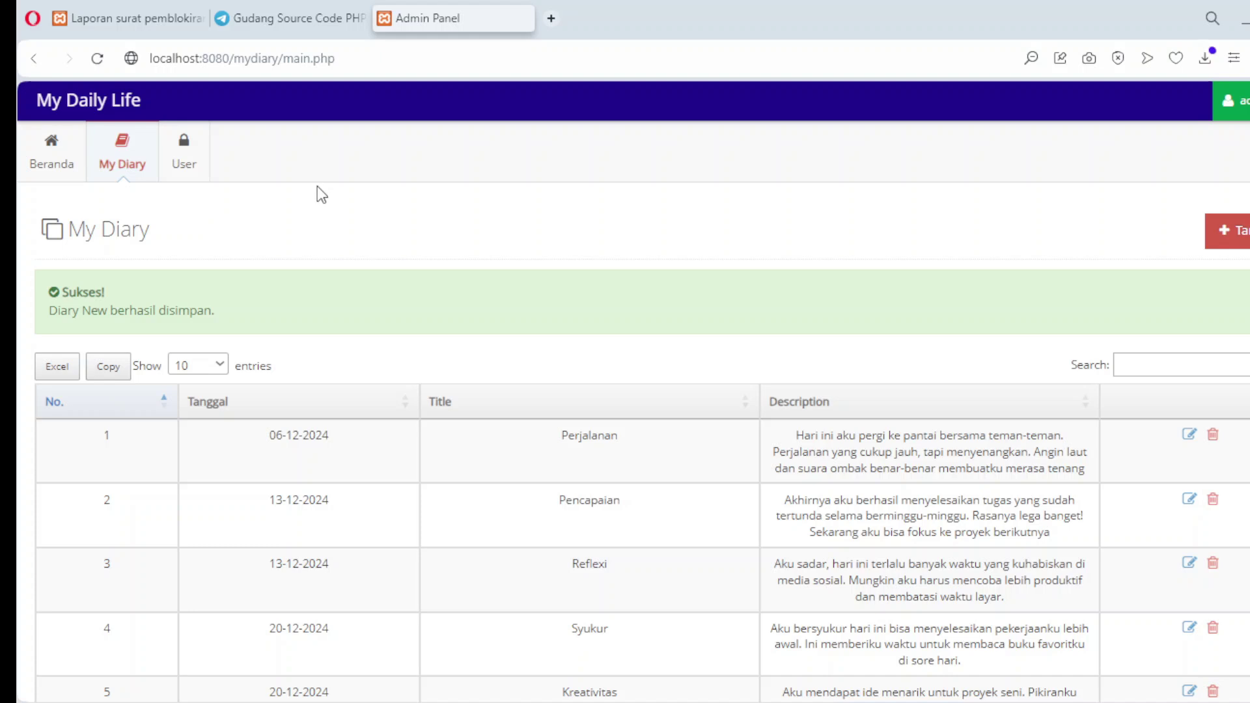
left_click(1227, 230)
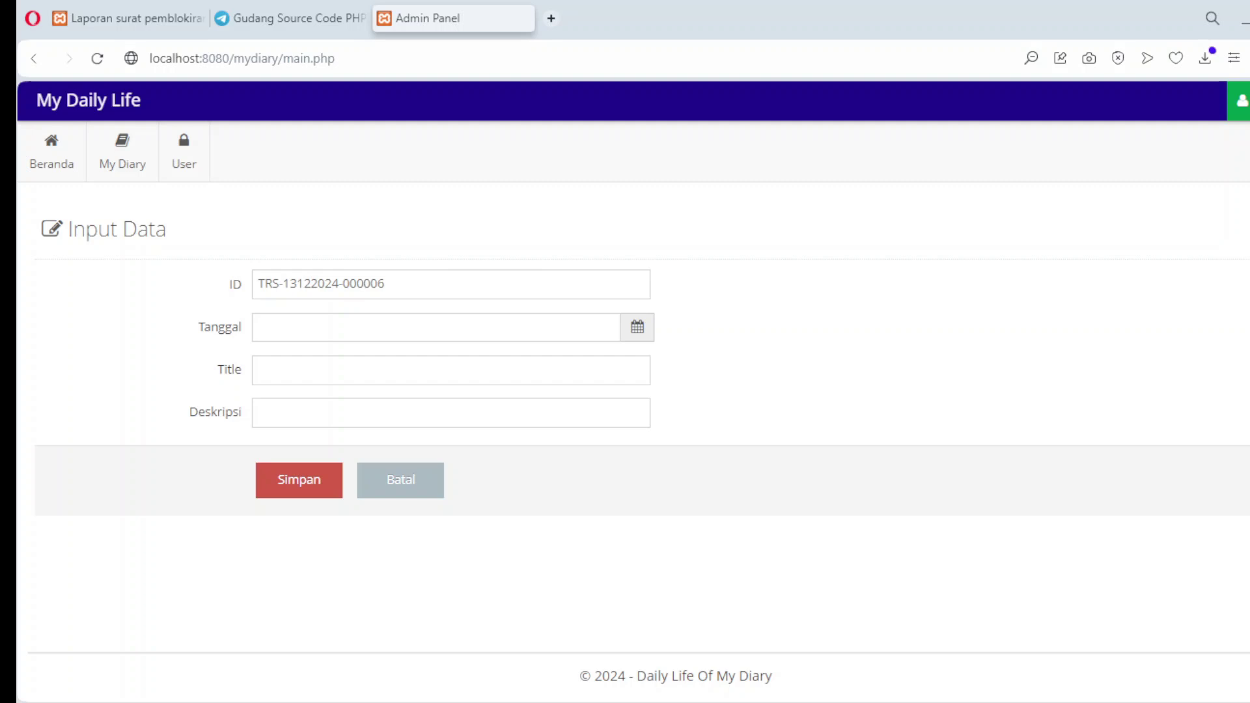
left_click(396, 324)
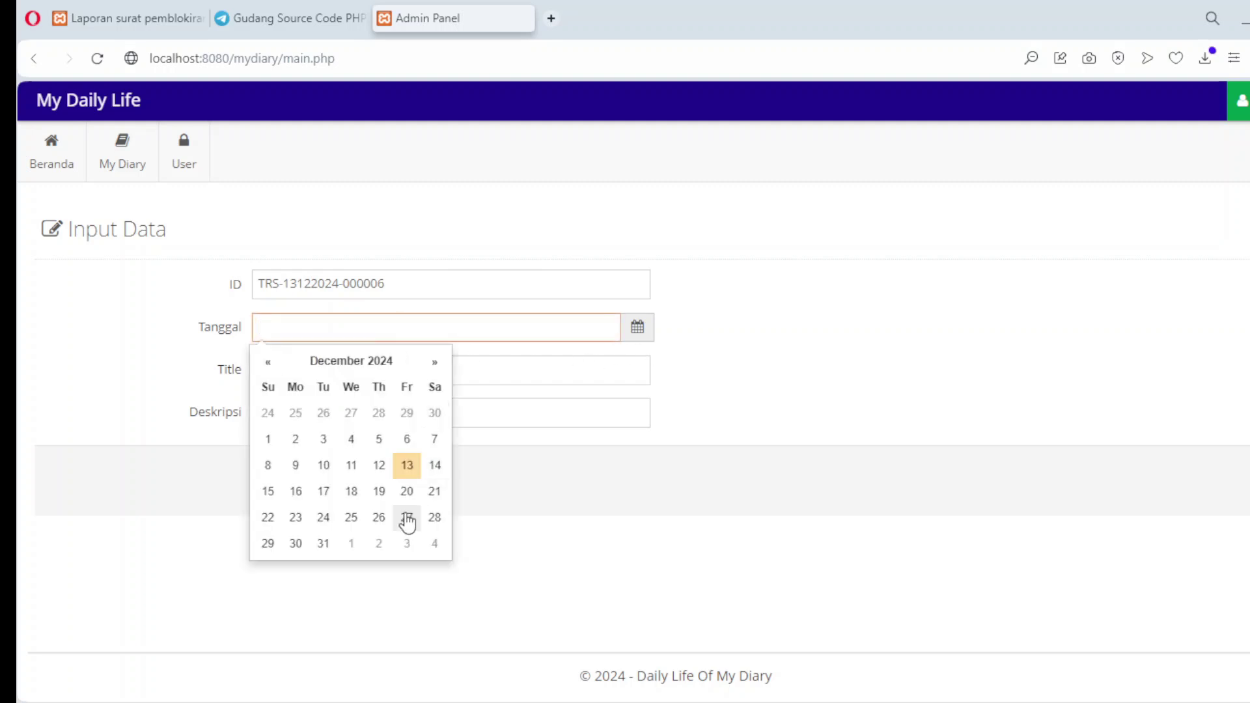
left_click(406, 517)
left_click(330, 369)
type("Pertumbu")
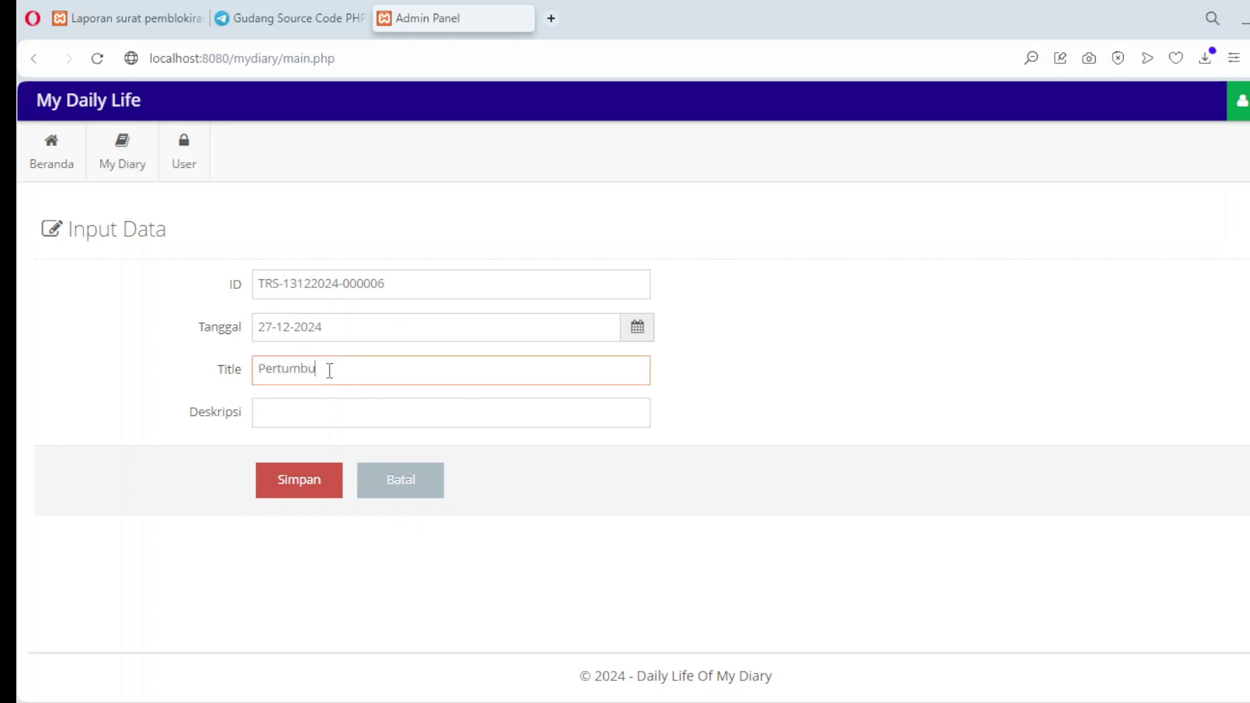
type("han")
key("Tab")
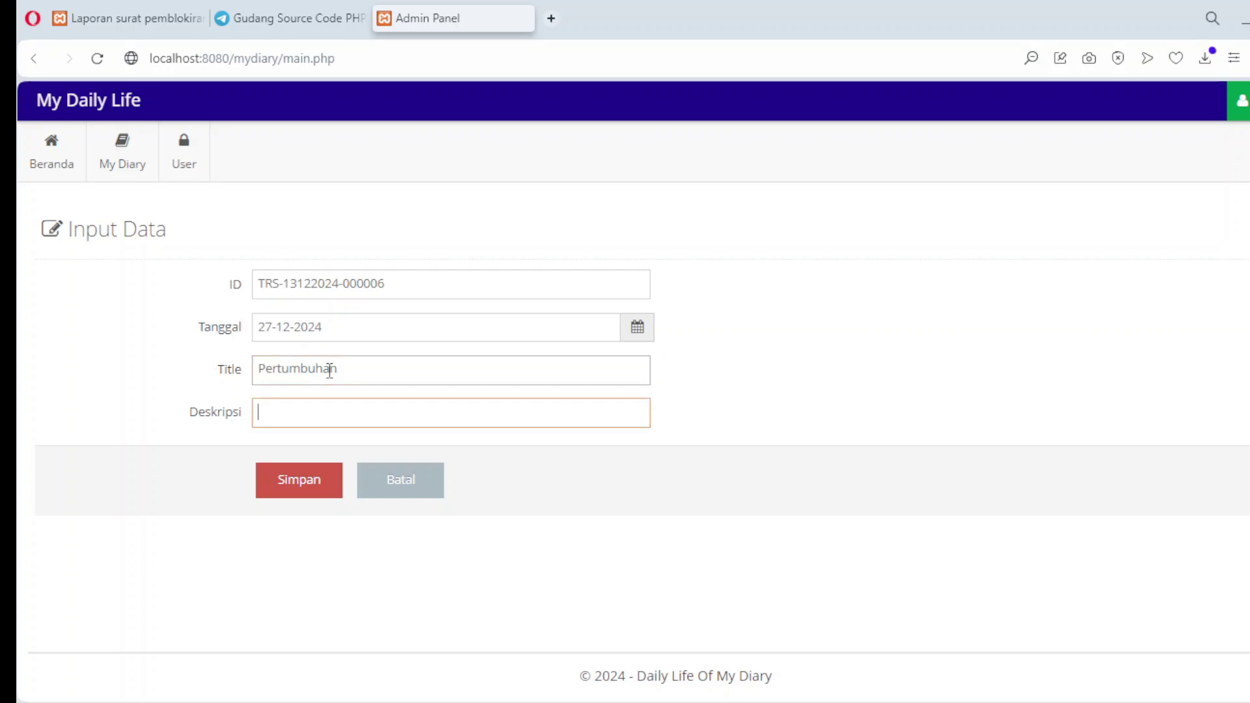
key("ctrl+v")
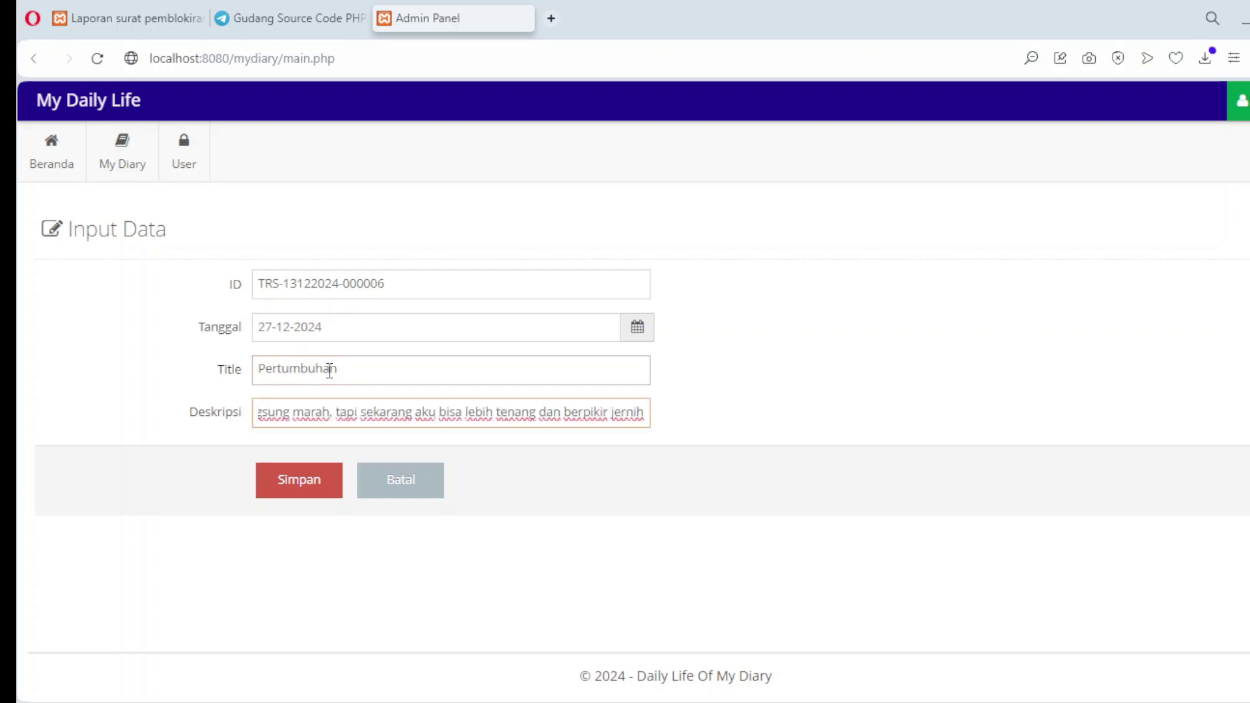
left_click(313, 482)
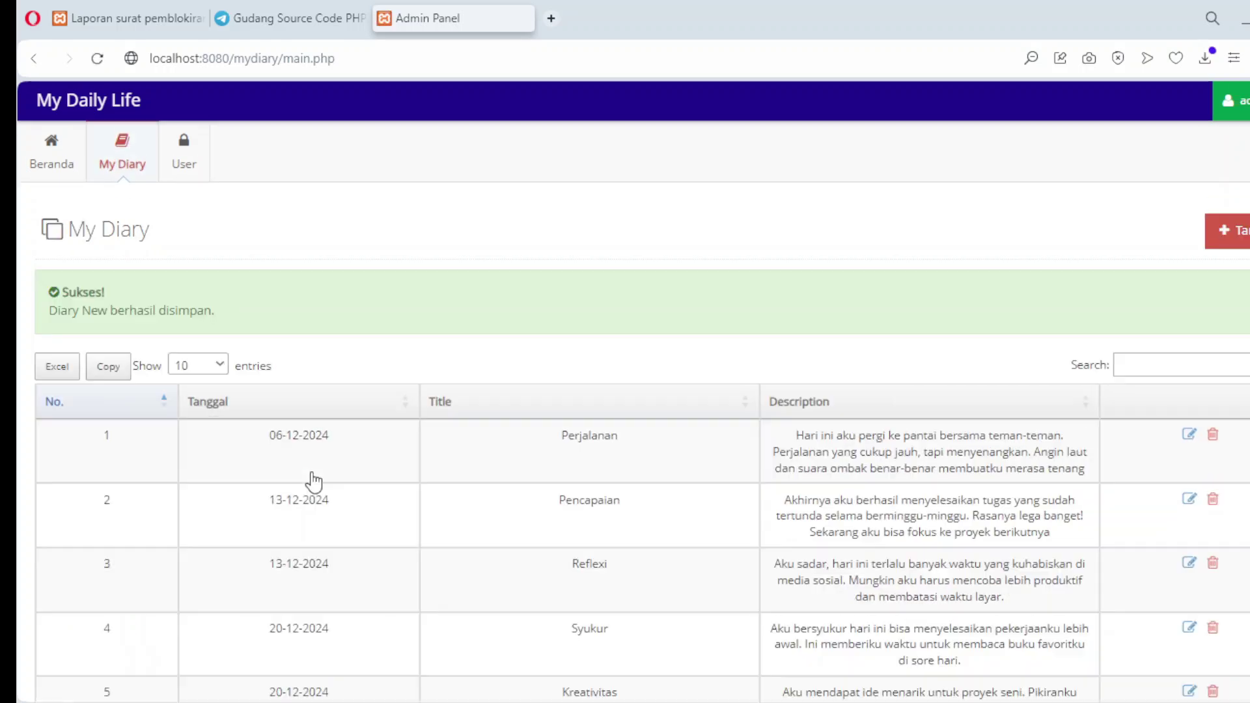
Step: Open the "Perjalanan" diary entry for editing and save it with its existing title and description
scroll(550, 445, "down", 3)
scroll(549, 445, "up", 4)
left_click(1189, 435)
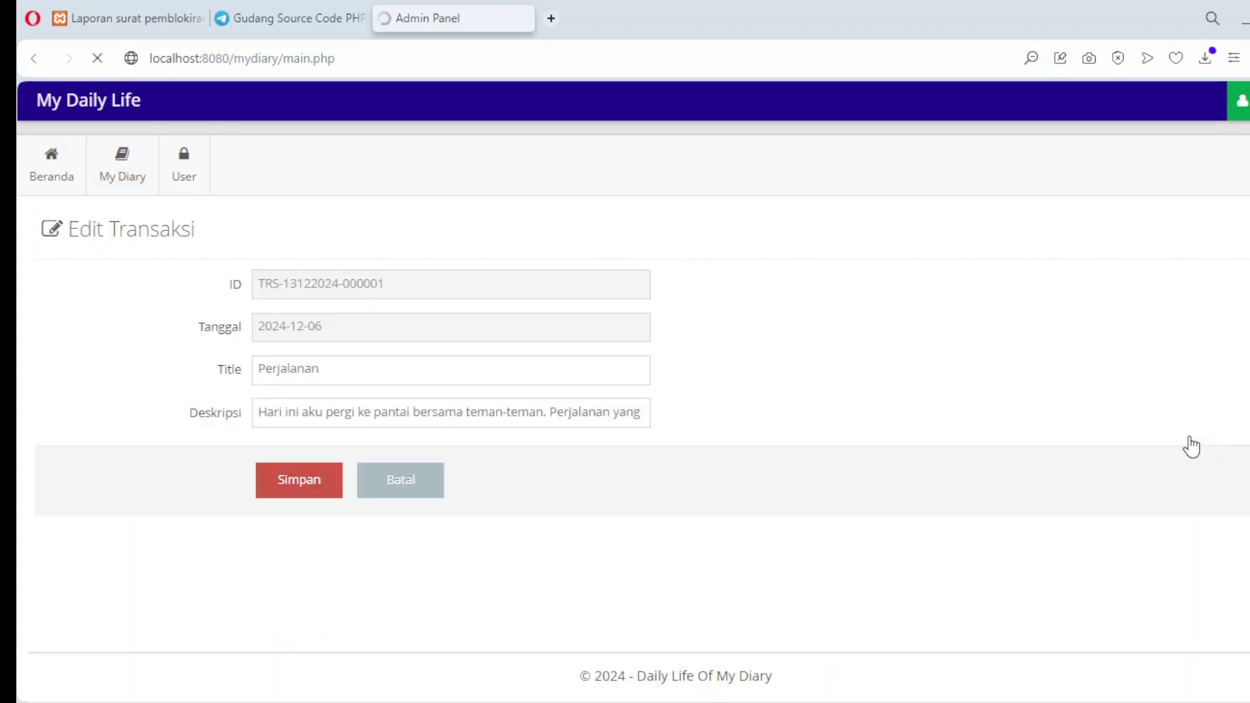
left_click(304, 478)
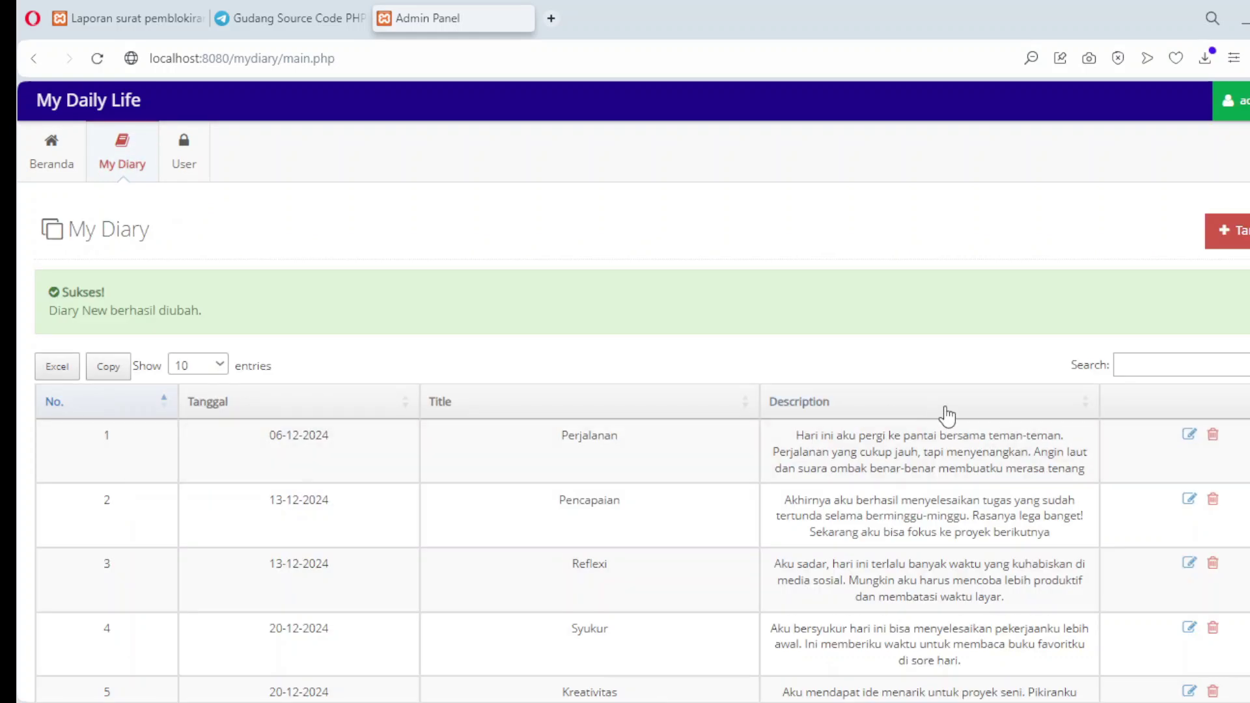
Step: Open the "Pencapaian" diary entry for editing and save it with its existing title and description
scroll(943, 413, "down", 3)
left_click(1191, 305)
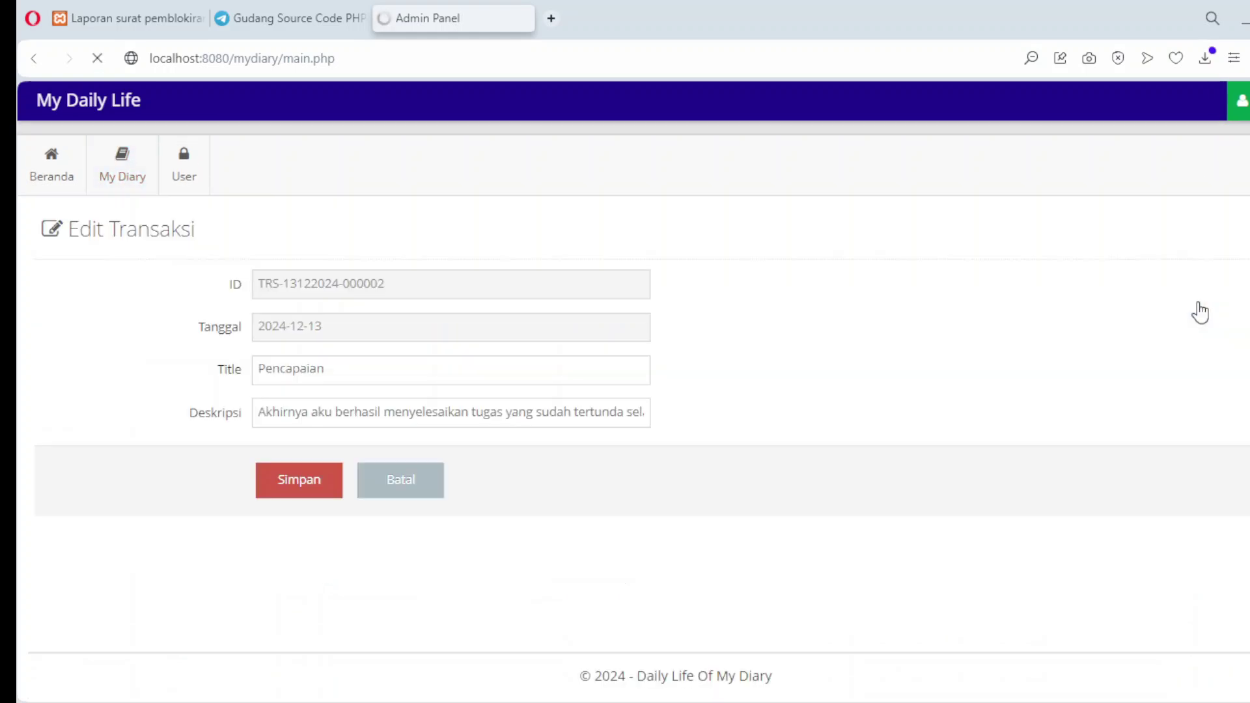
left_click(321, 480)
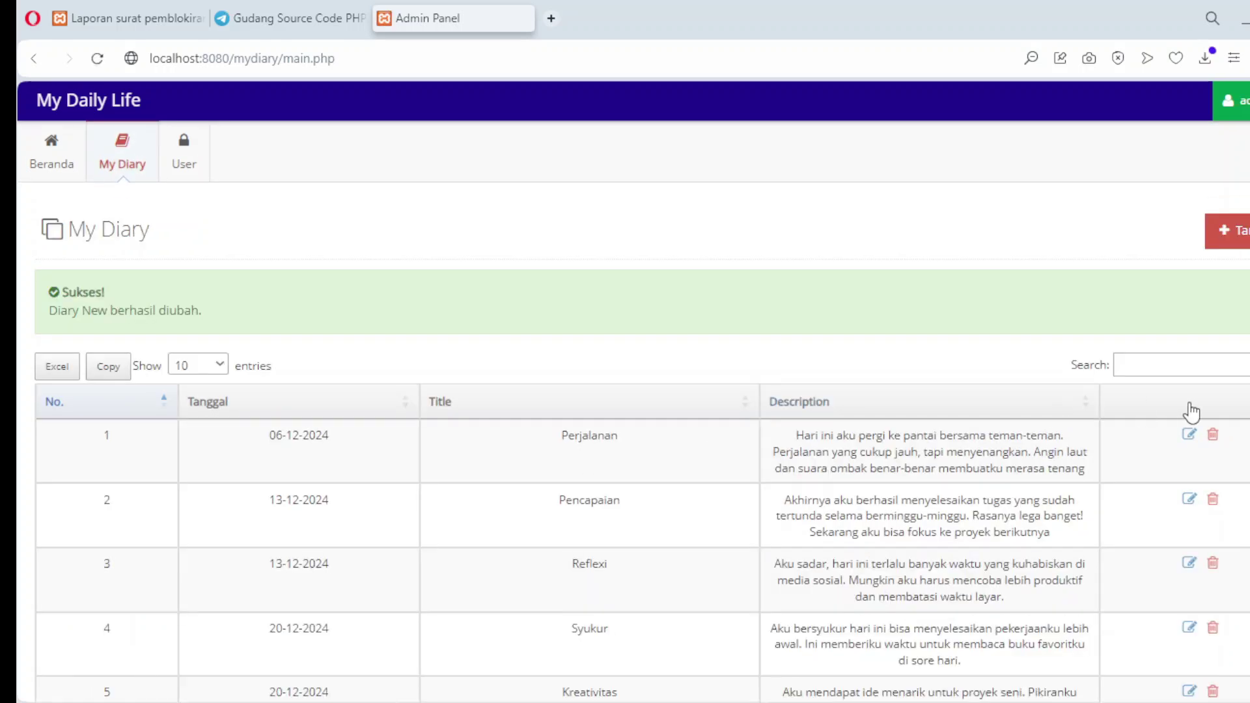
Step: Review the full list of diary entries and the list of registered users
scroll(1191, 404, "down", 4)
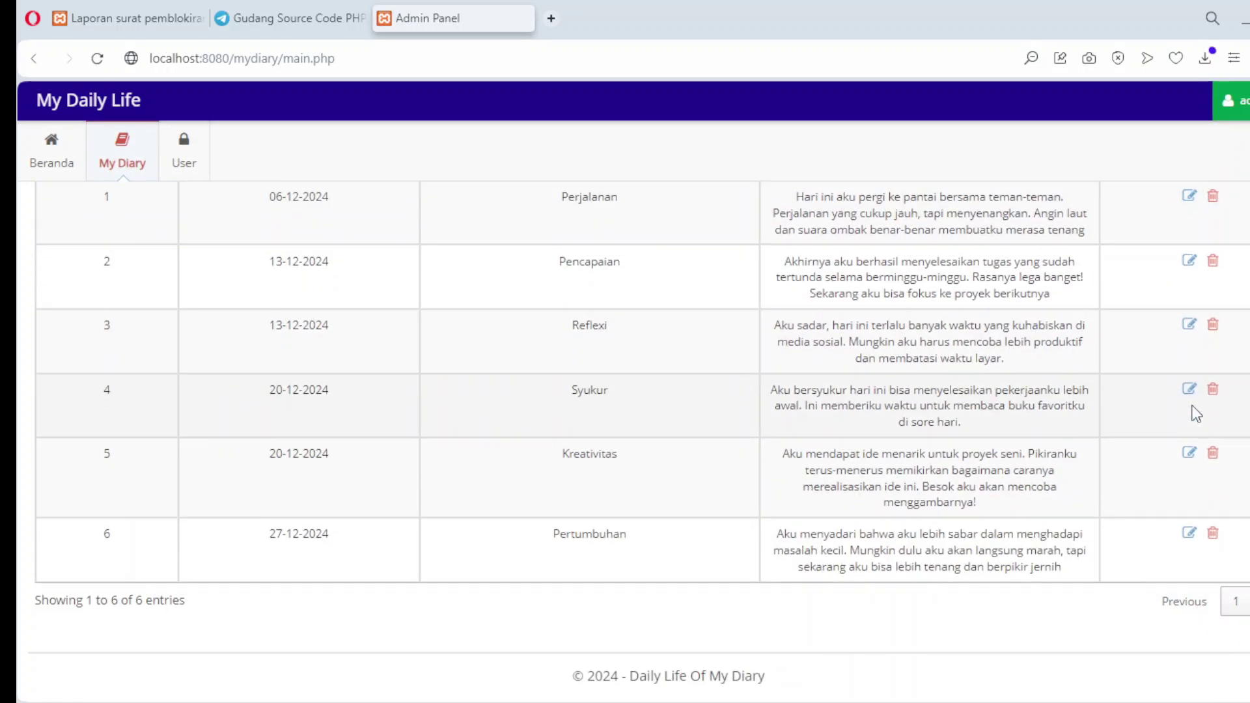
scroll(1196, 414, "up", 4)
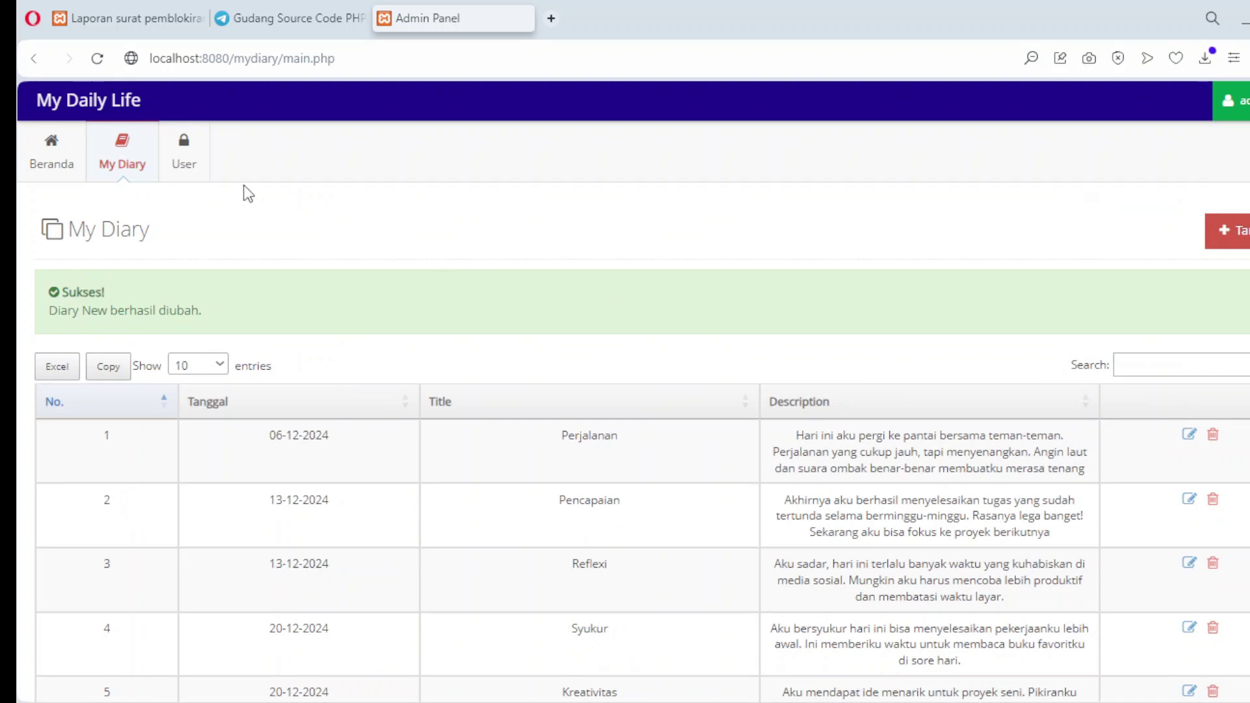
left_click(195, 175)
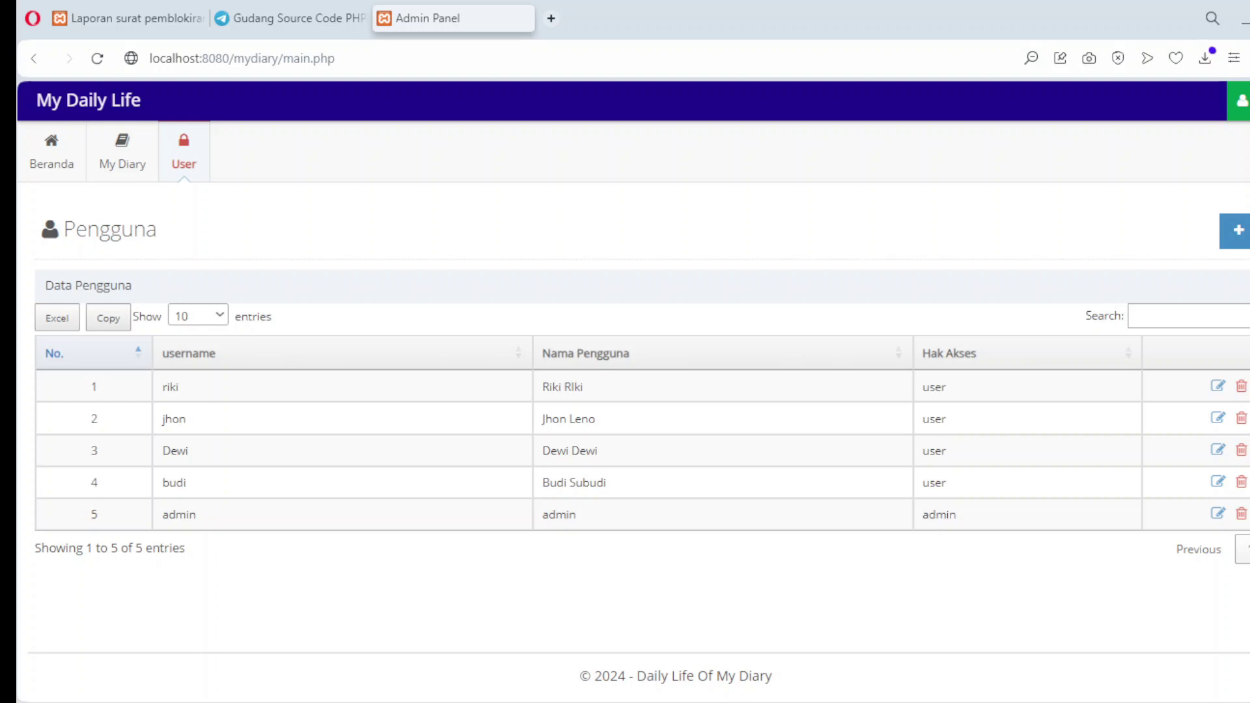
Step: Save a new diary entry dated 20-12-2024, titled "Keheningan", with the copied description about sitting in the park listening to birds and wind
left_click(125, 146)
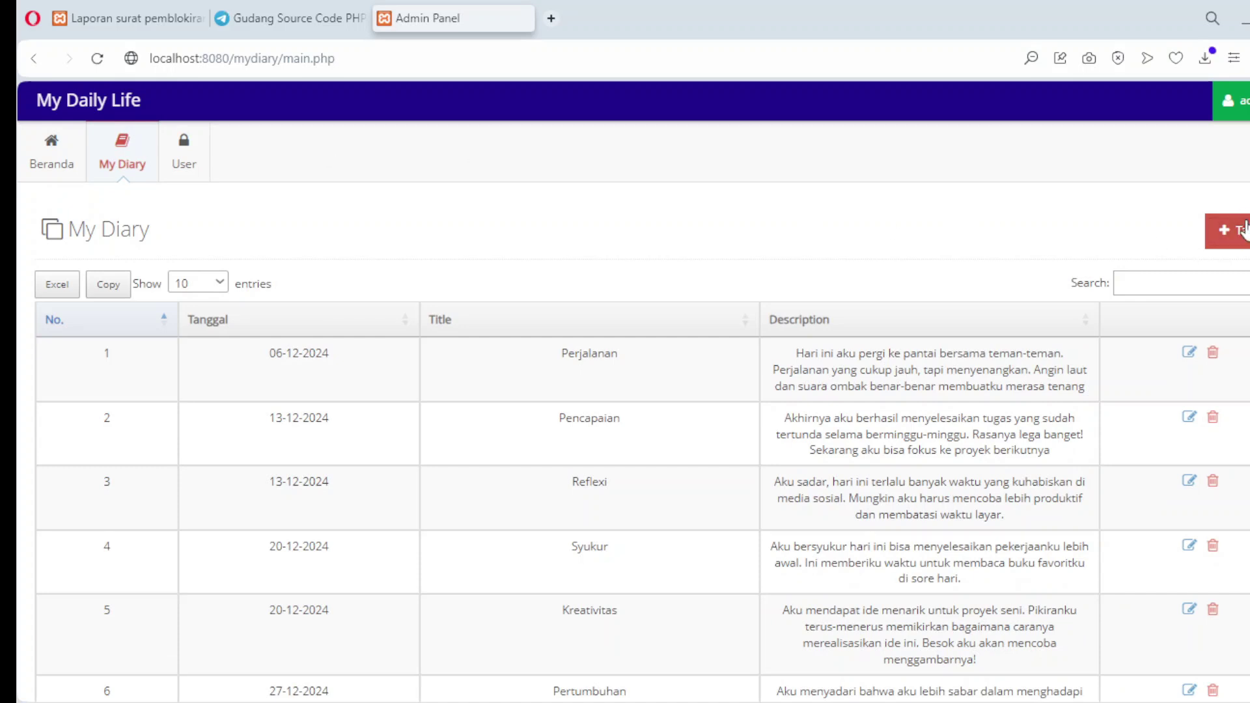
left_click(1227, 229)
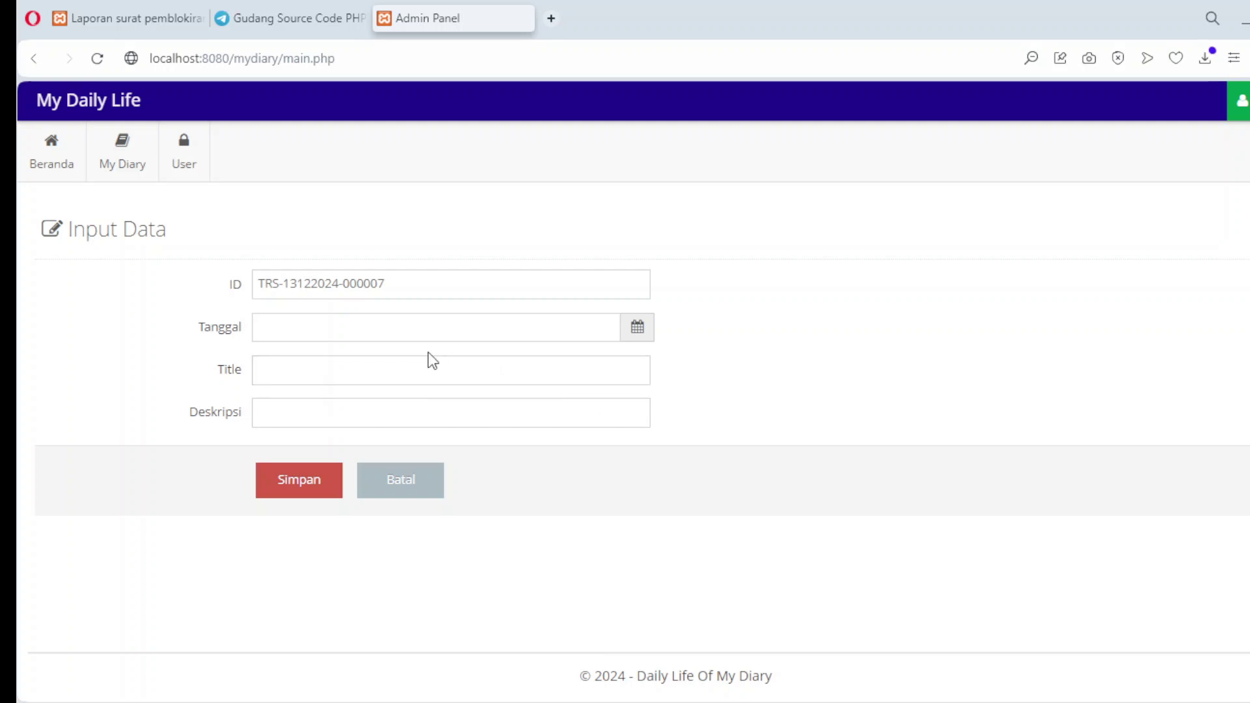
left_click(417, 333)
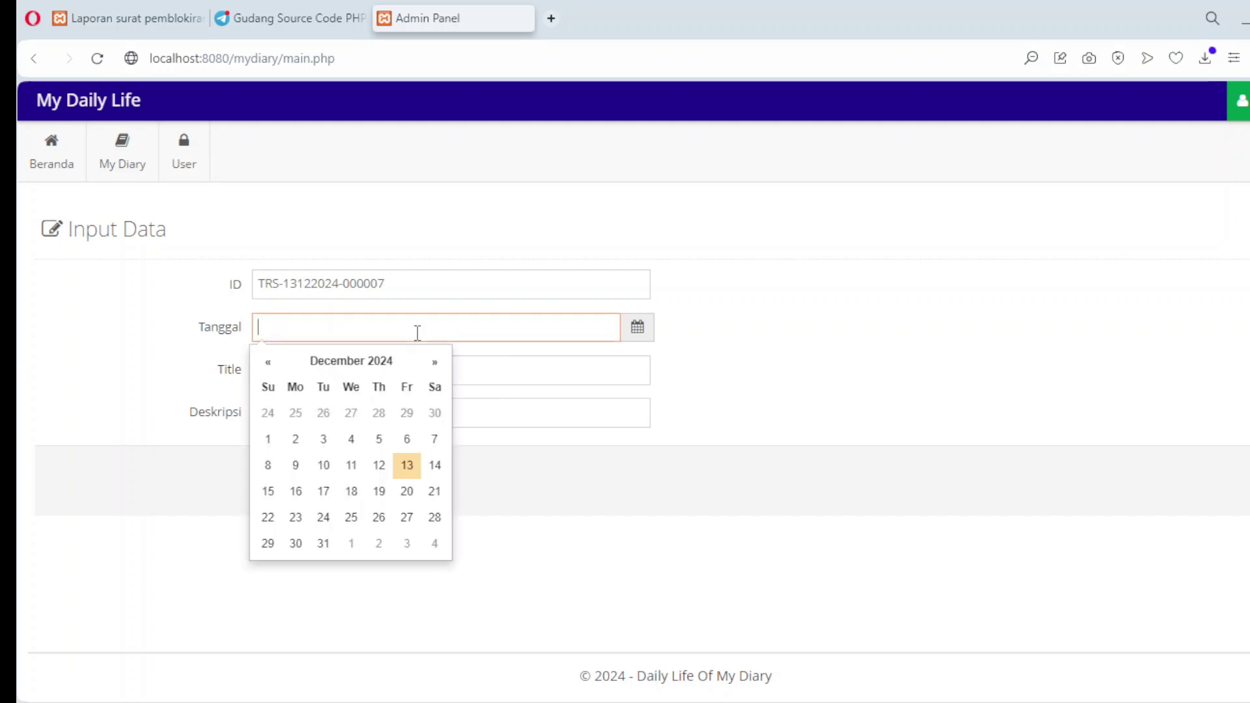
left_click(407, 492)
left_click(374, 373)
type("Keh")
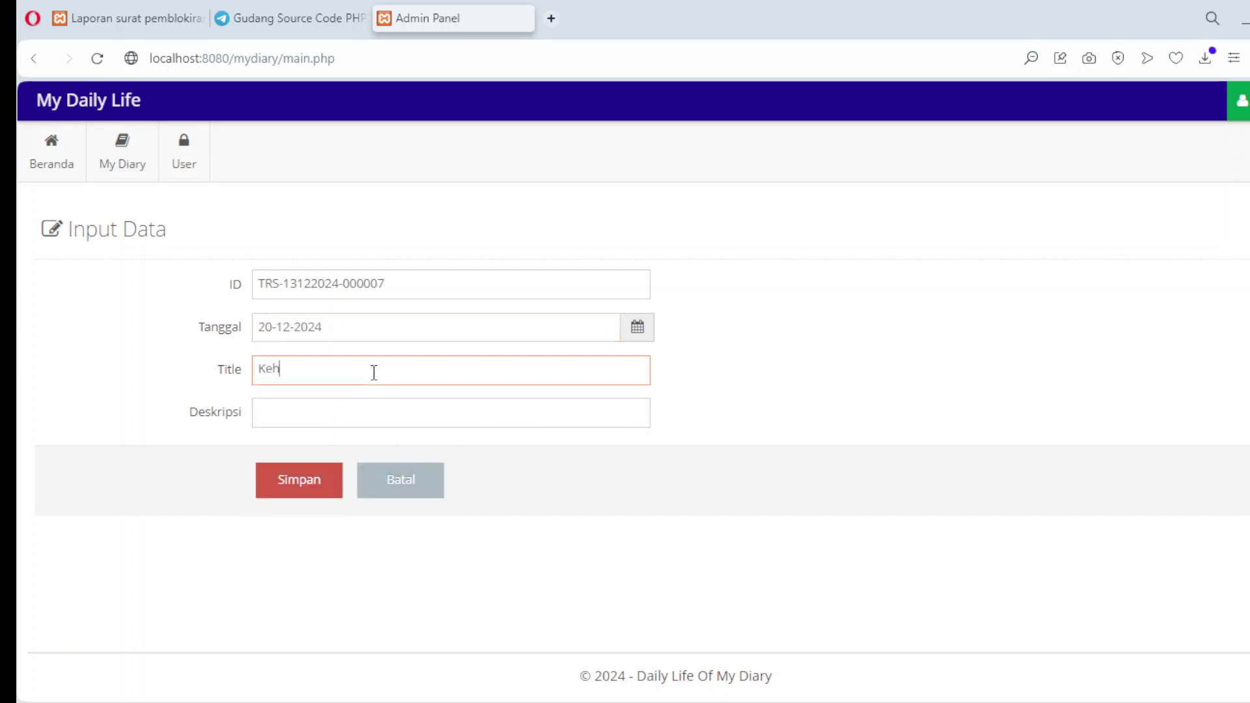
type("eningan")
key("Tab")
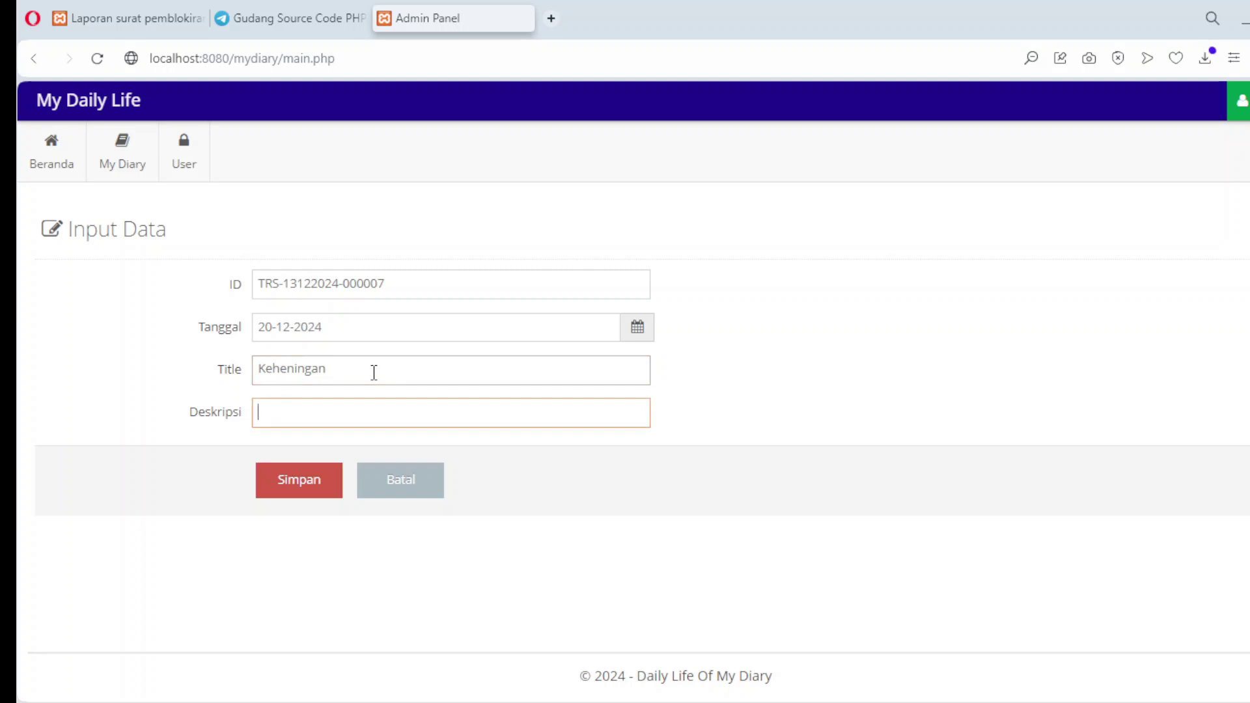
key("ctrl+v")
left_click(289, 492)
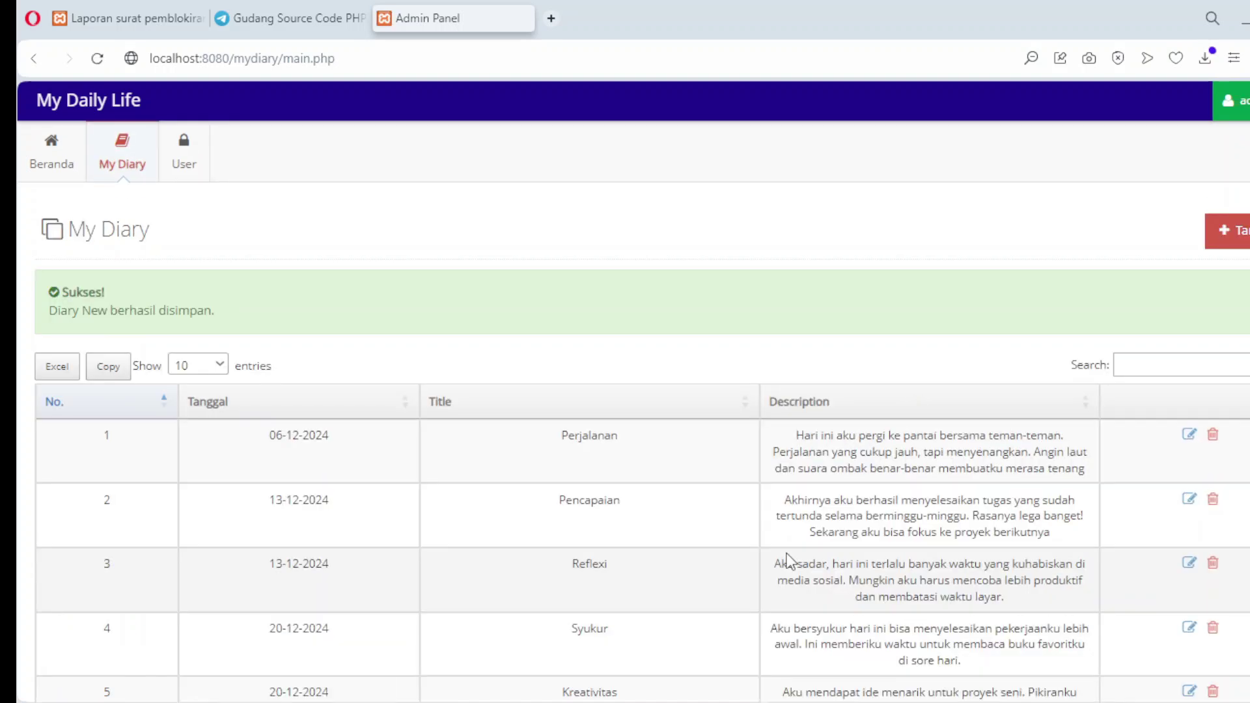
Step: Look over the diary entries, the home dashboard and the registered users list, finishing on the dashboard
scroll(789, 554, "down", 5)
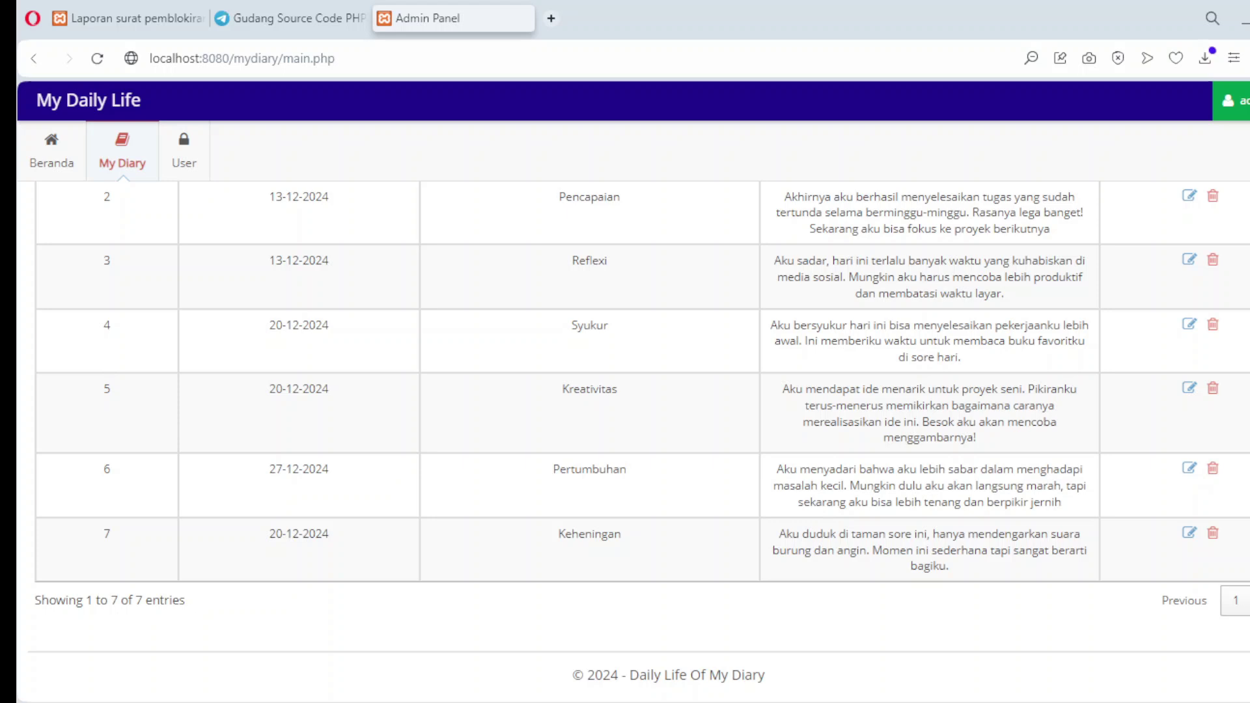
scroll(735, 384, "up", 5)
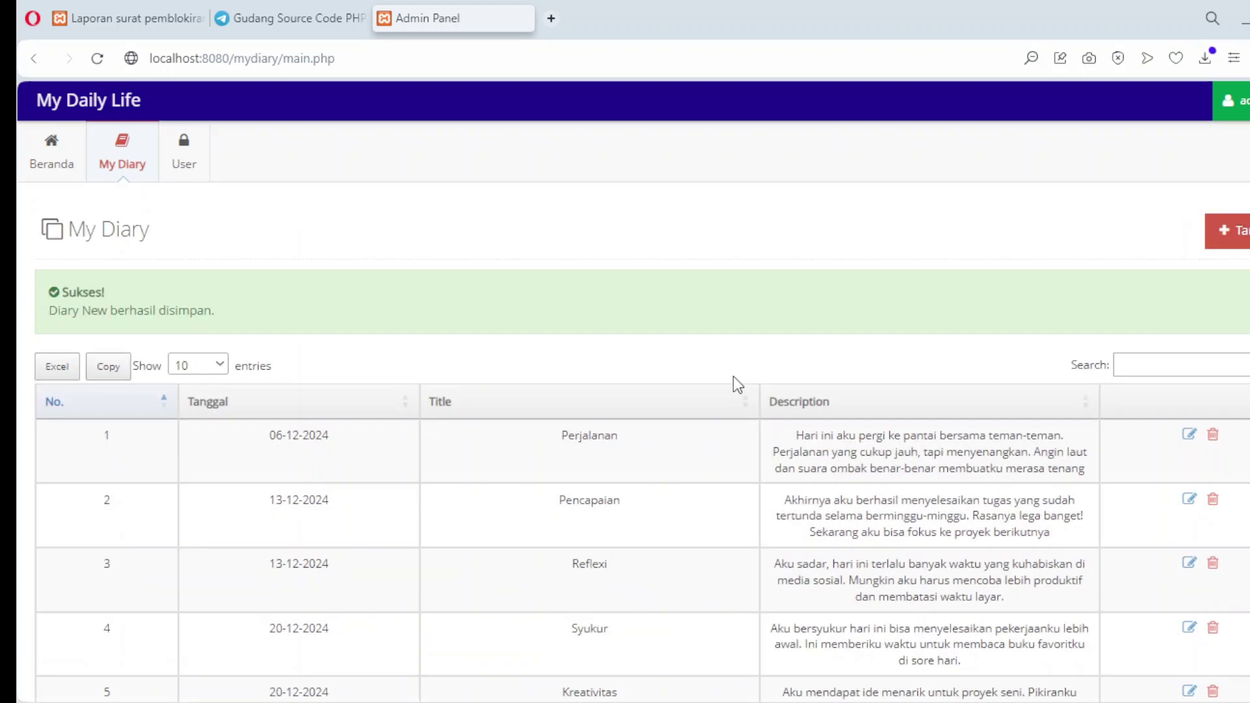
left_click(46, 174)
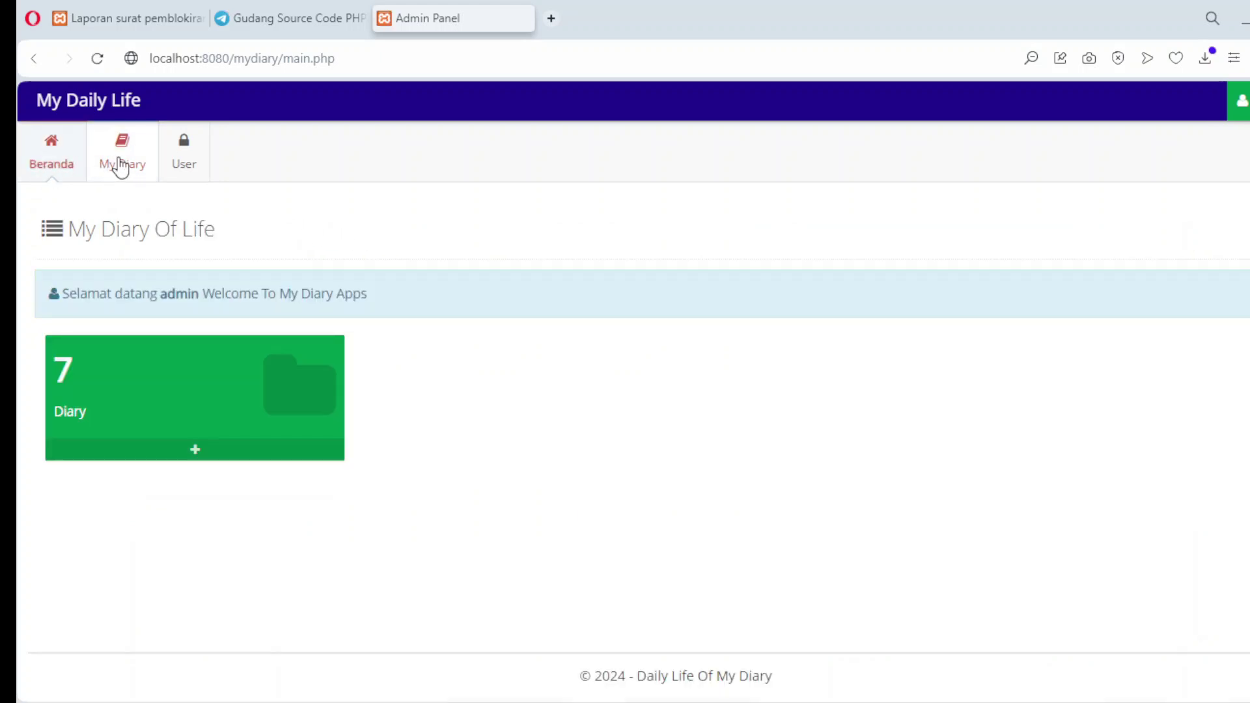
left_click(120, 166)
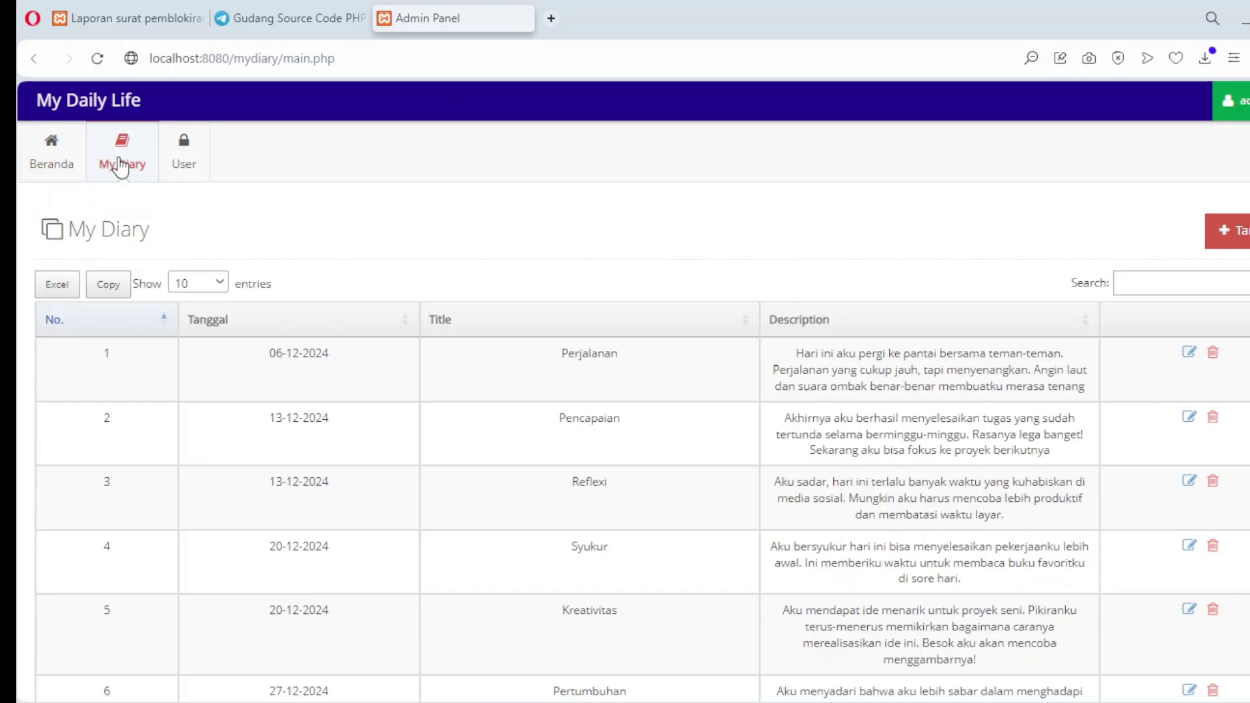
scroll(526, 461, "down", 3)
scroll(526, 460, "up", 3)
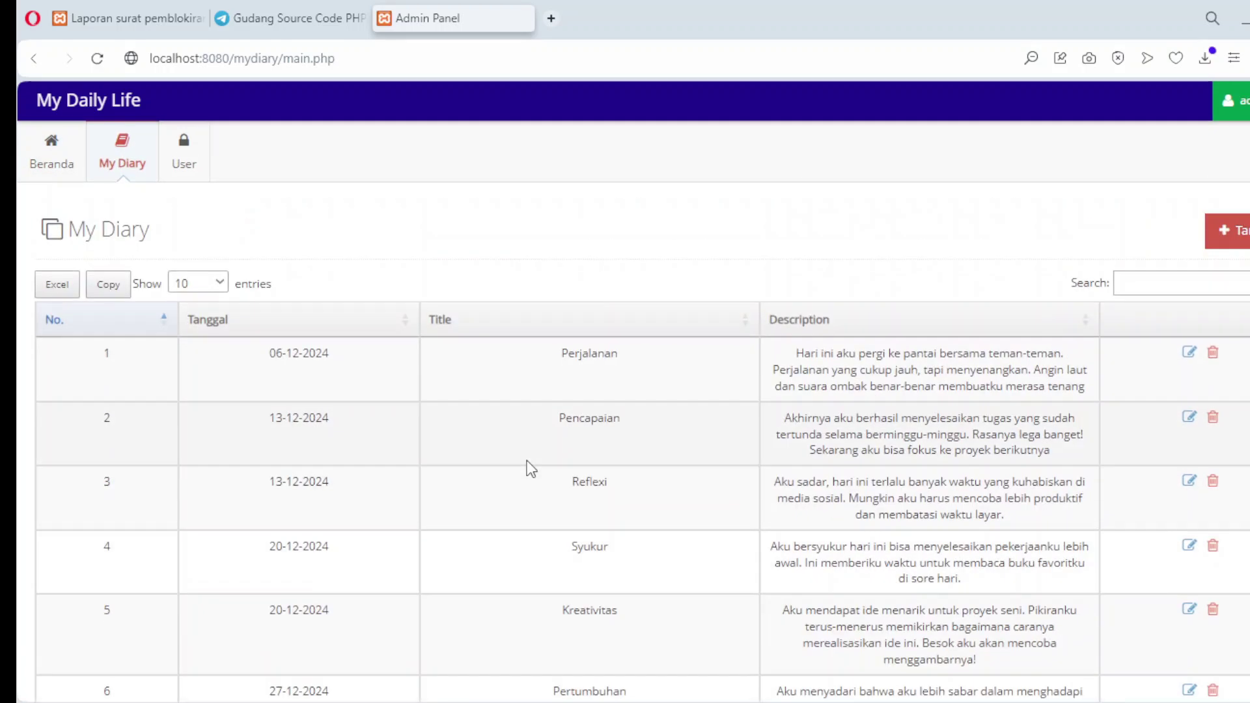
left_click(184, 162)
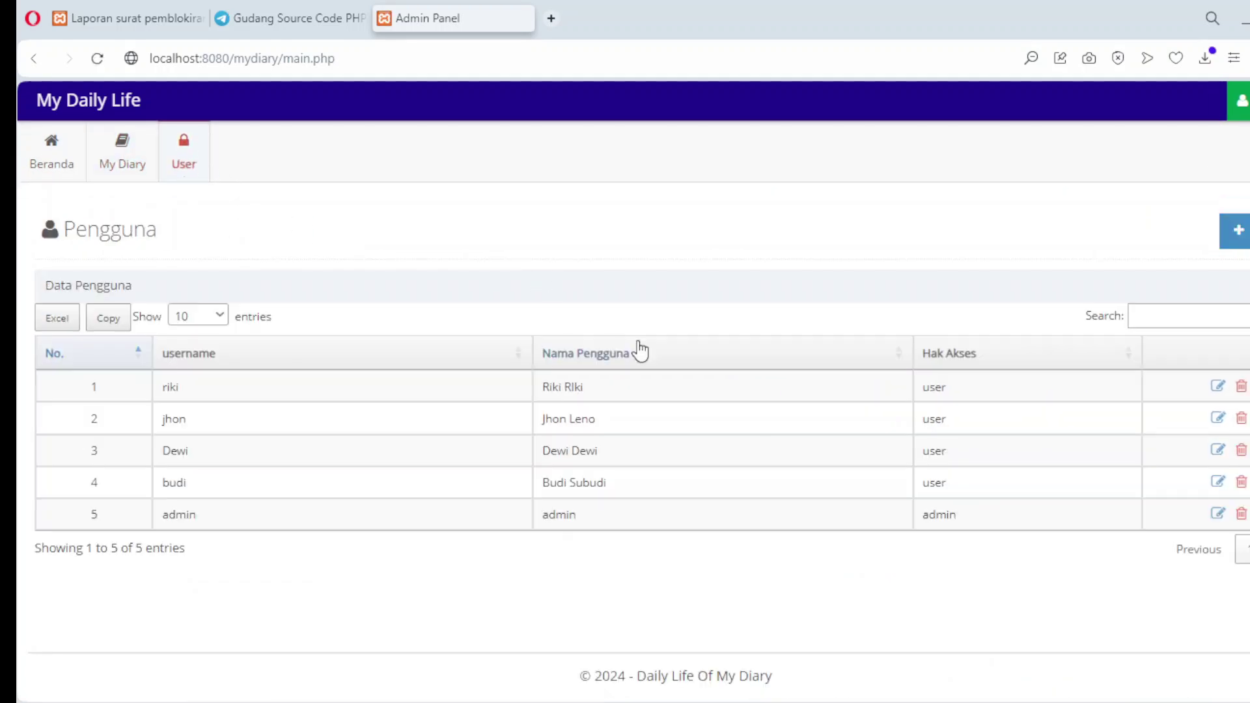
left_click(57, 170)
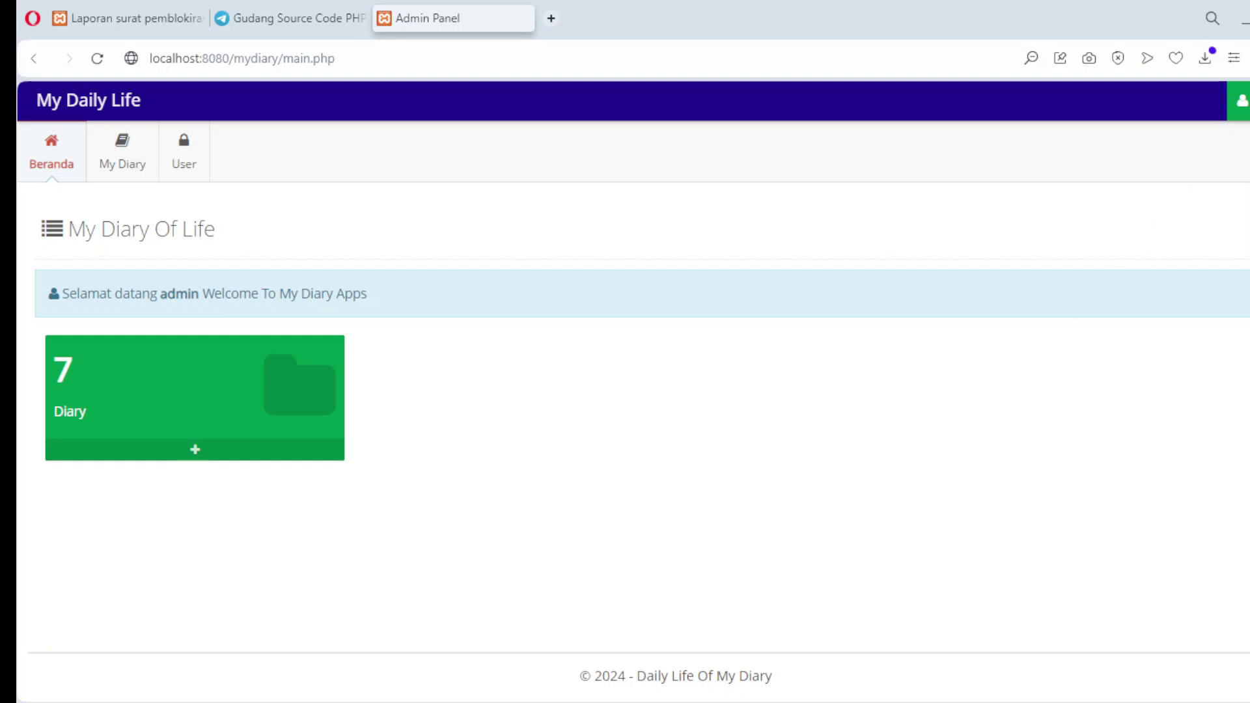
Step: Log out of the admin account and dismiss the logout message on the login page
left_click(1240, 101)
left_click(1221, 177)
left_click(805, 247)
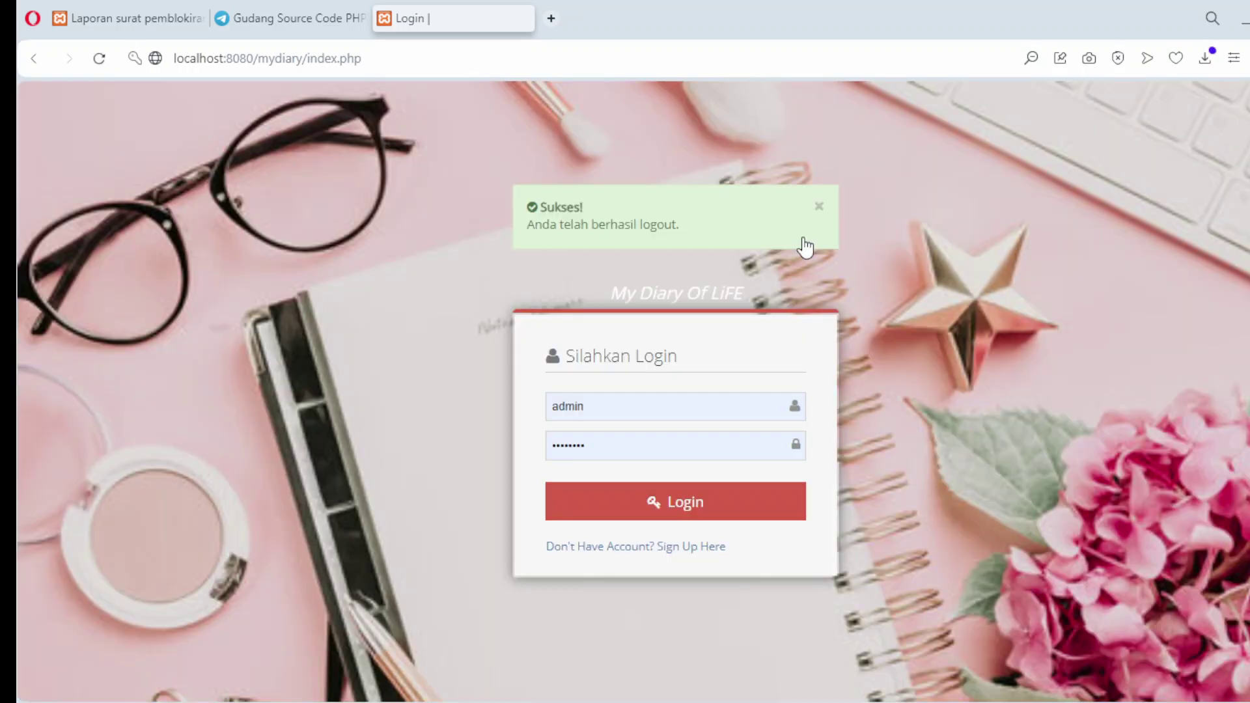
left_click(818, 206)
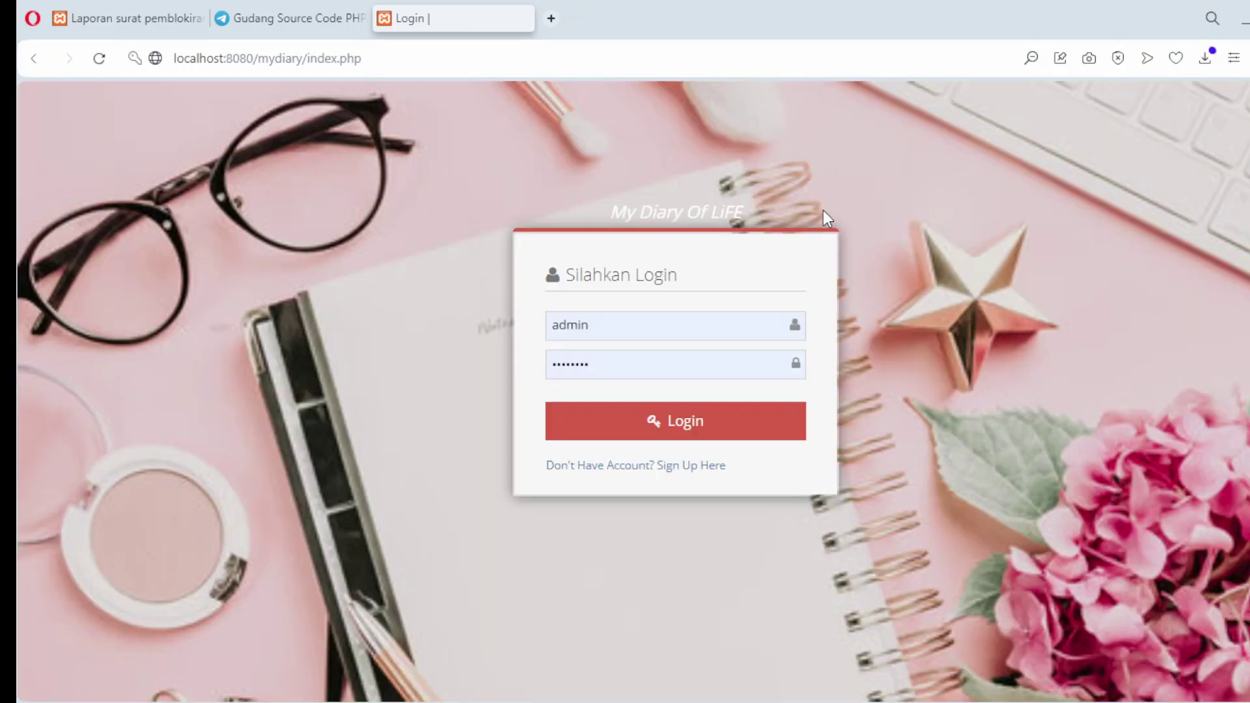